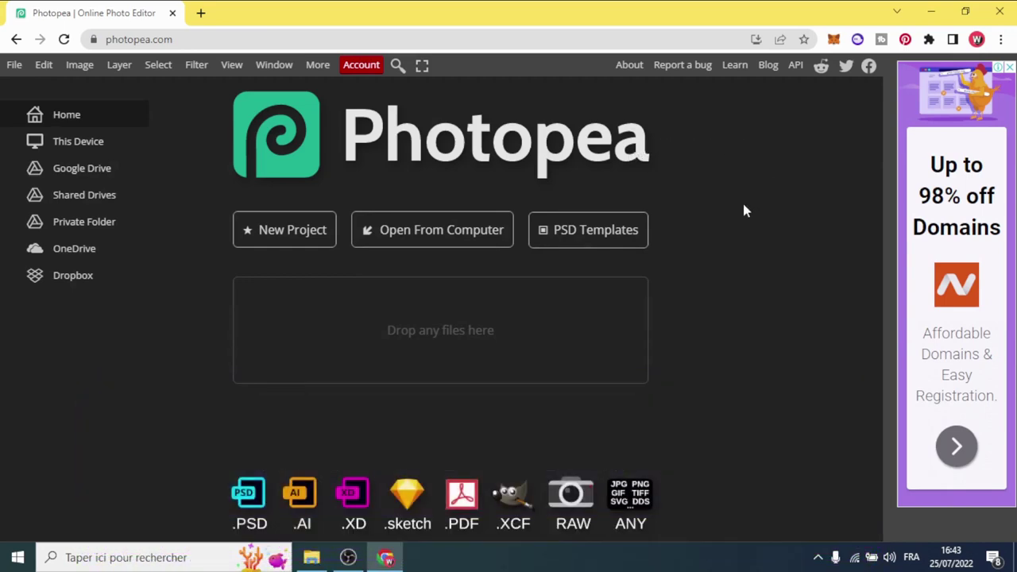
- Open the white pill bottle photo from the Téléchargements folder as a new document
{"action": "left_click", "coordinate": [454, 232]}
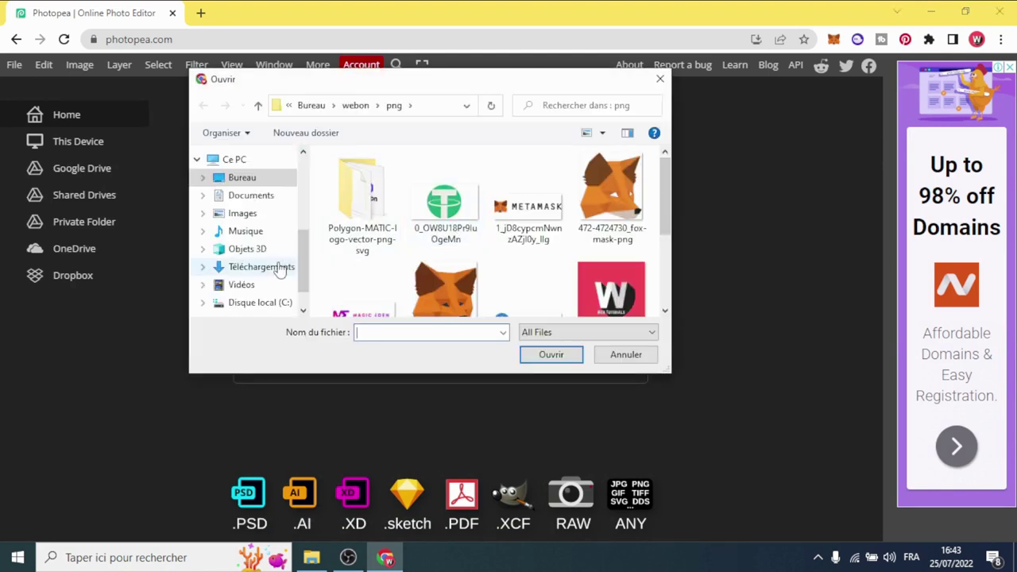
{"action": "left_click", "coordinate": [262, 266]}
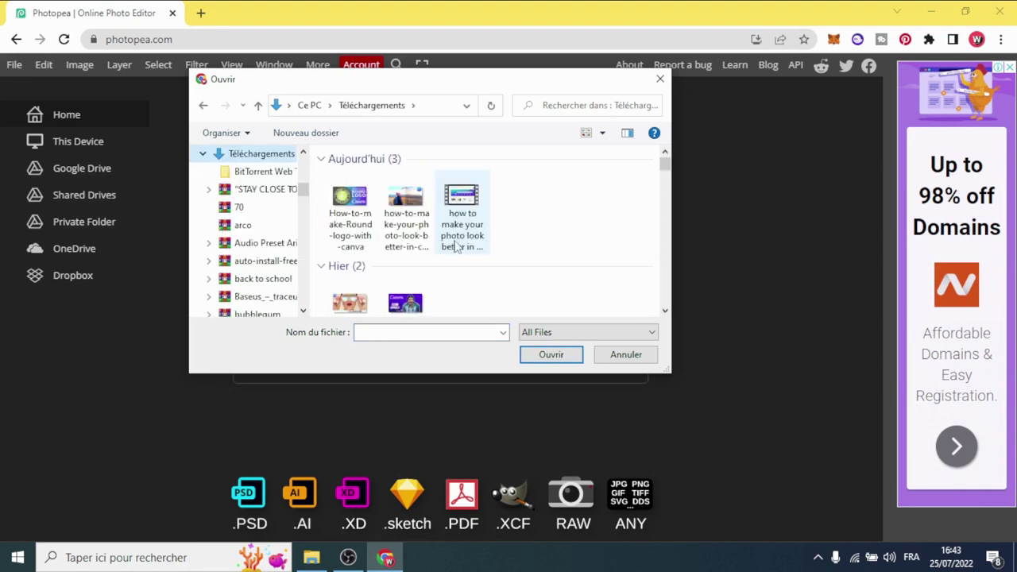
{"action": "double_click", "coordinate": [469, 198]}
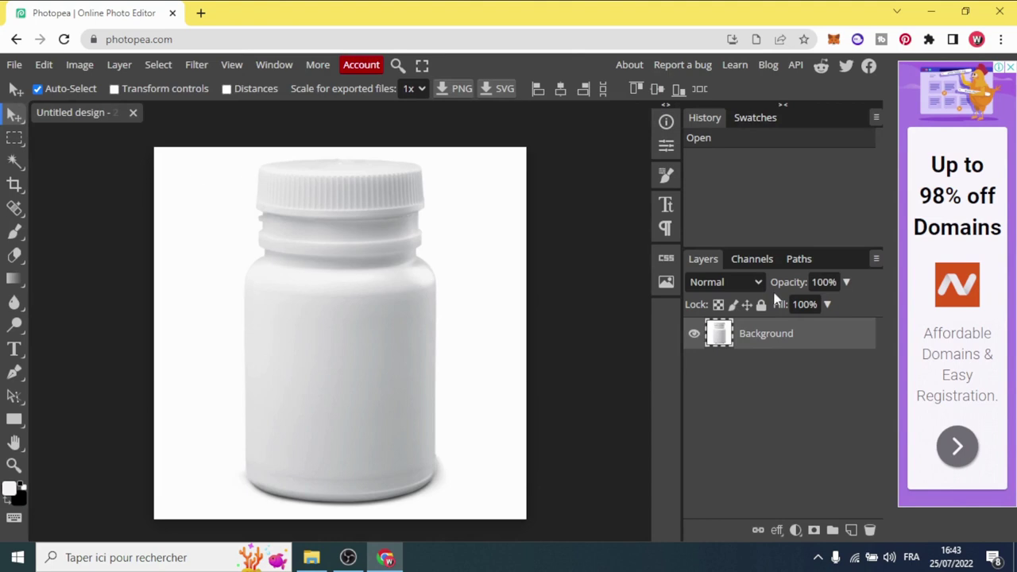
- Lock the Background layer and place the W logo PNG from Bureau > webon > png over the bottle's body
{"action": "double_click", "coordinate": [761, 306]}
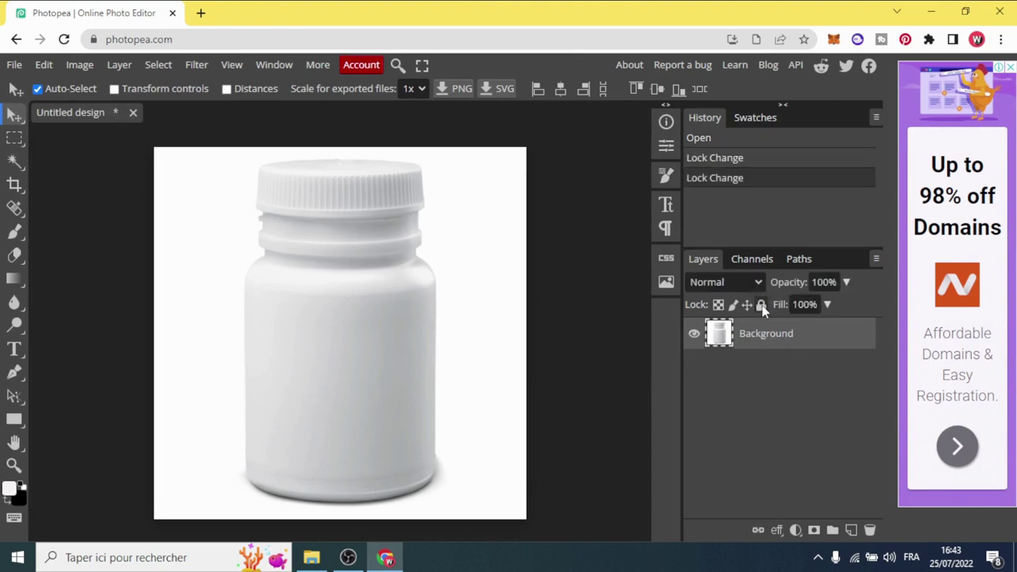
{"action": "left_click", "coordinate": [761, 306]}
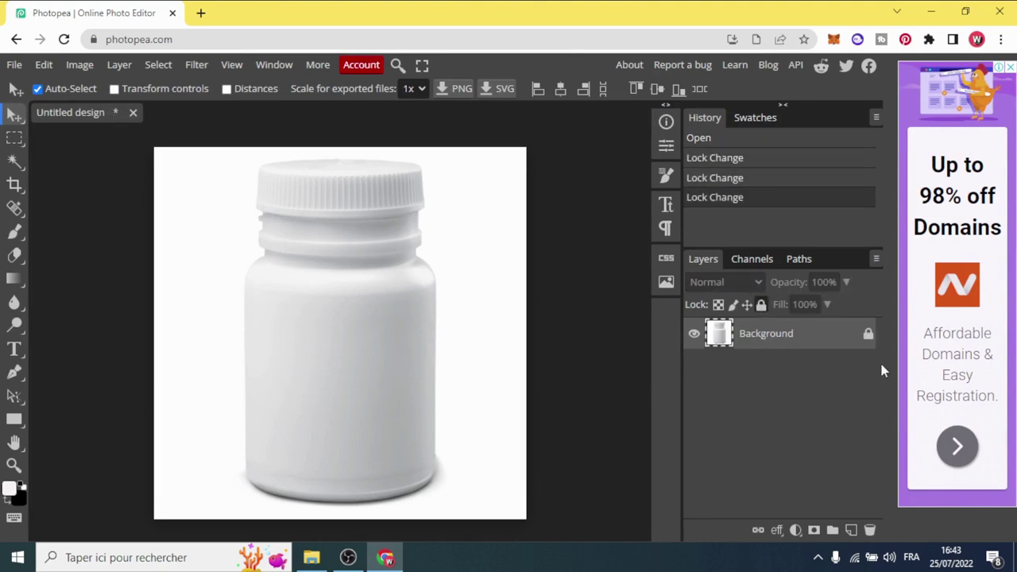
{"action": "left_click", "coordinate": [16, 68]}
{"action": "left_click", "coordinate": [41, 107]}
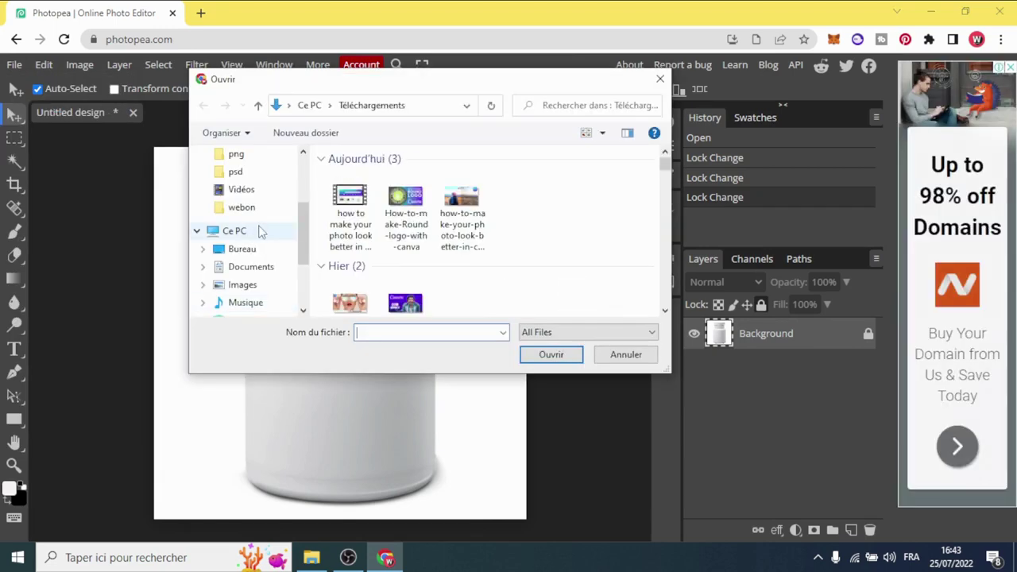
{"action": "left_click", "coordinate": [242, 207]}
{"action": "double_click", "coordinate": [444, 199]}
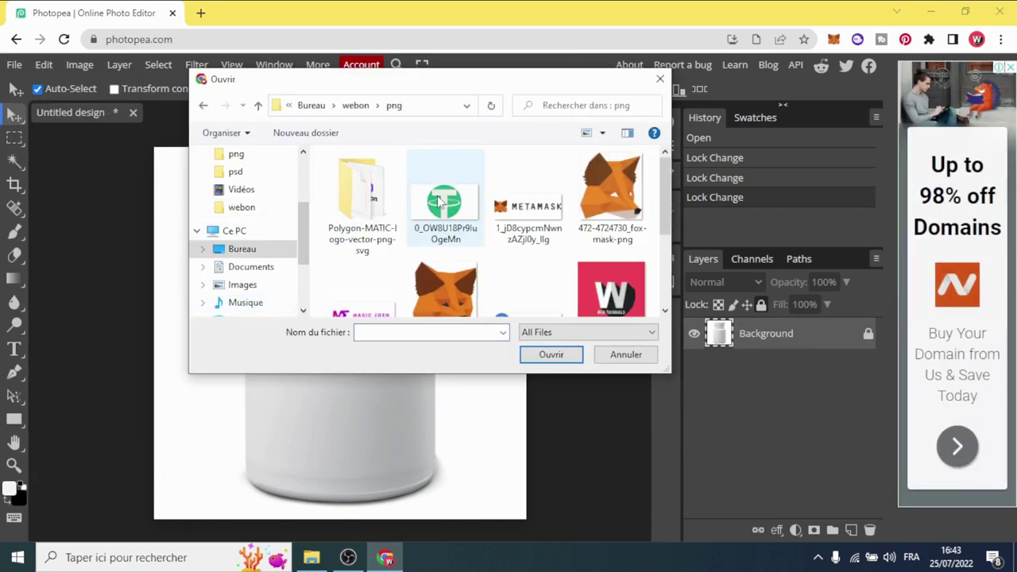
{"action": "double_click", "coordinate": [609, 292]}
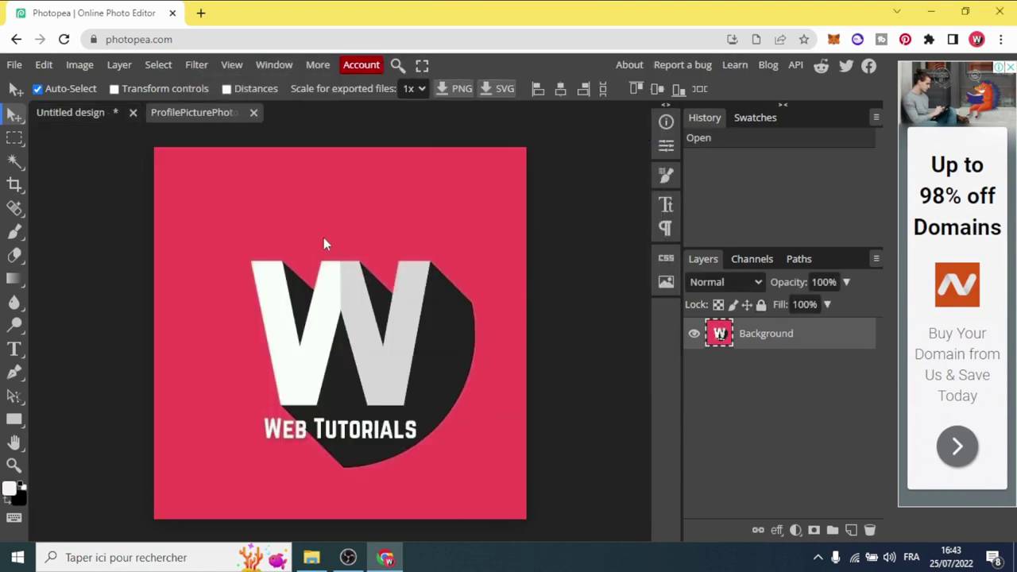
{"action": "left_click_drag", "start_coordinate": [334, 239], "coordinate": [94, 114]}
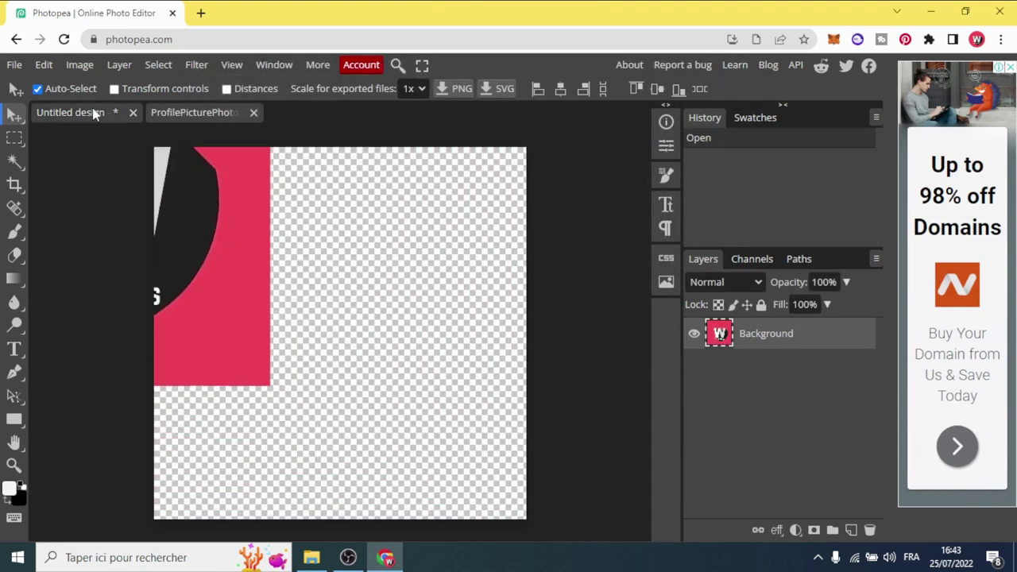
{"action": "left_click_drag", "start_coordinate": [93, 114], "coordinate": [355, 354]}
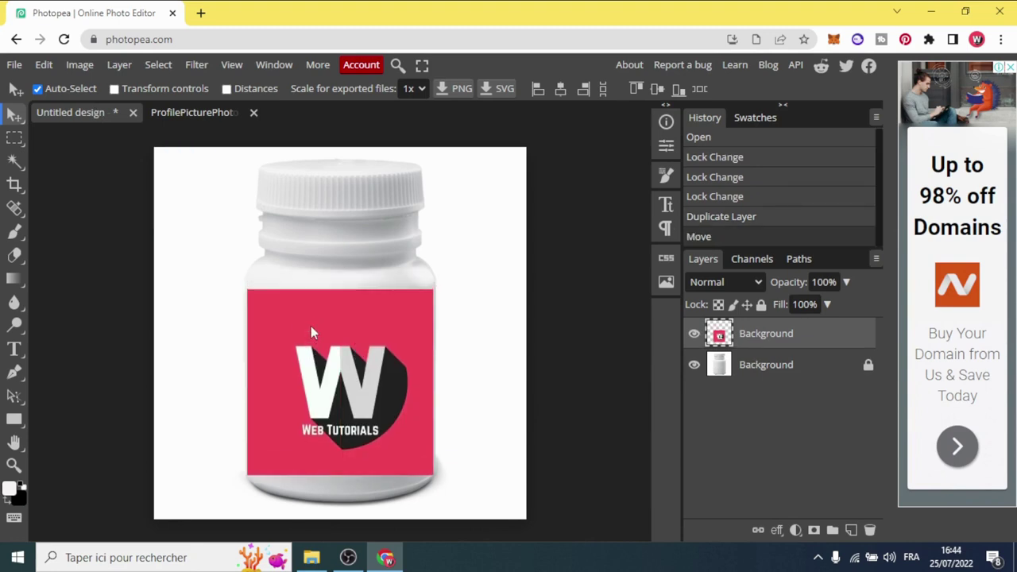
- Start an Edit > Transform > Warp on the logo layer and open the warp Style list
{"action": "left_click", "coordinate": [78, 64]}
{"action": "mouse_move", "coordinate": [44, 64]}
{"action": "mouse_move", "coordinate": [73, 432]}
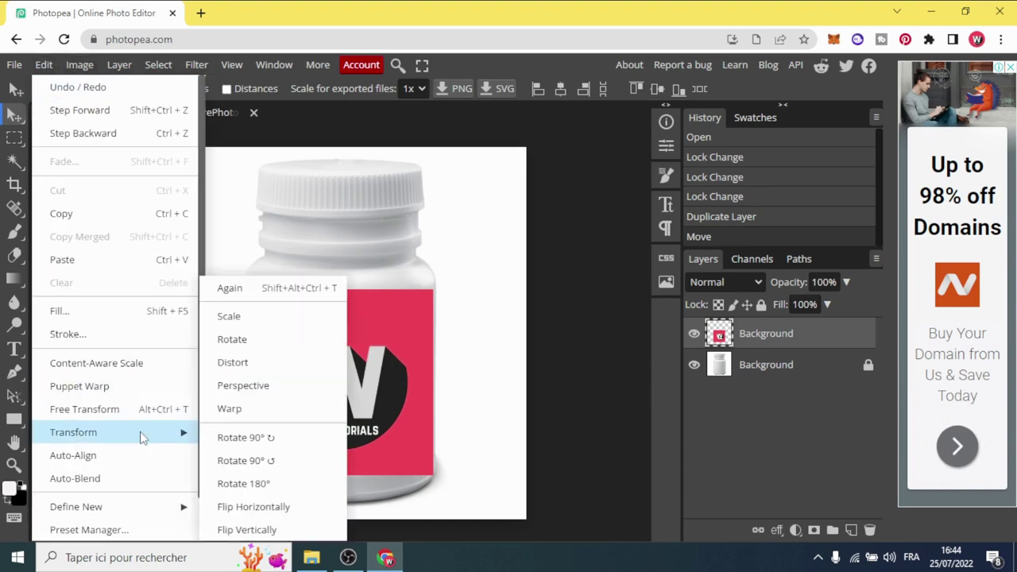
{"action": "left_click", "coordinate": [230, 408]}
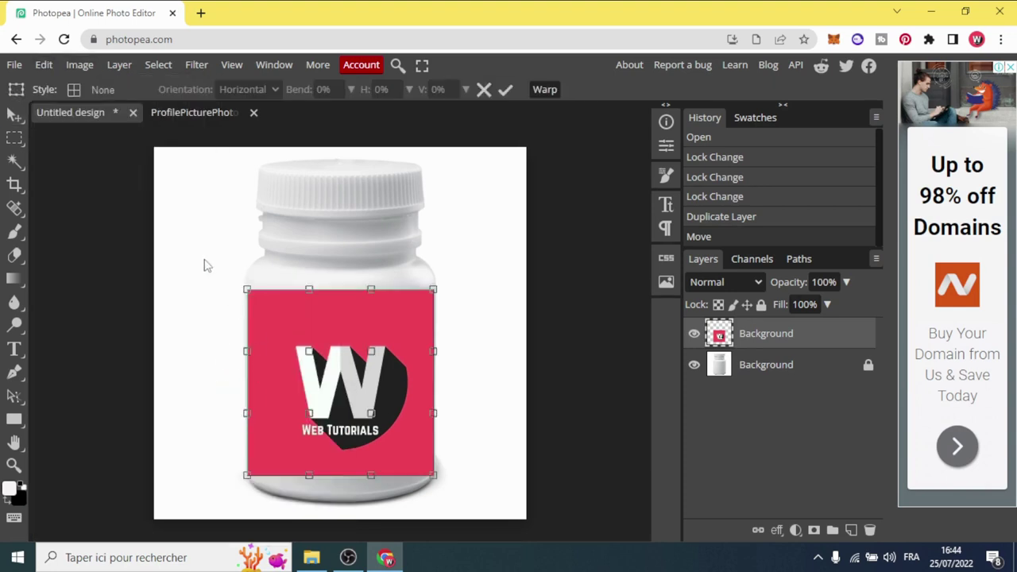
{"action": "left_click", "coordinate": [99, 91]}
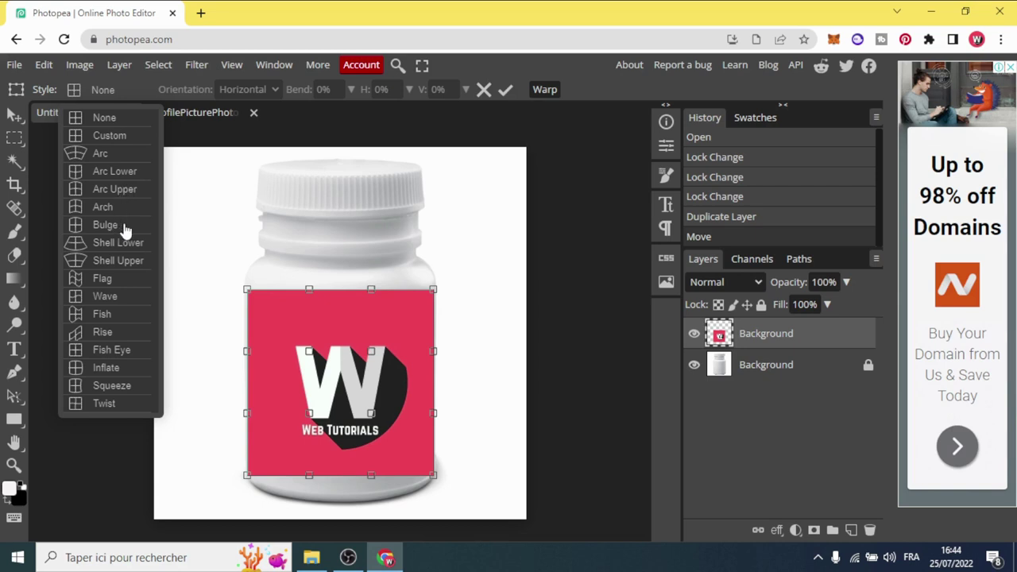
- Choose the Bulge warp style and raise the label's bottom curve to follow the bottle base
{"action": "left_click", "coordinate": [107, 224]}
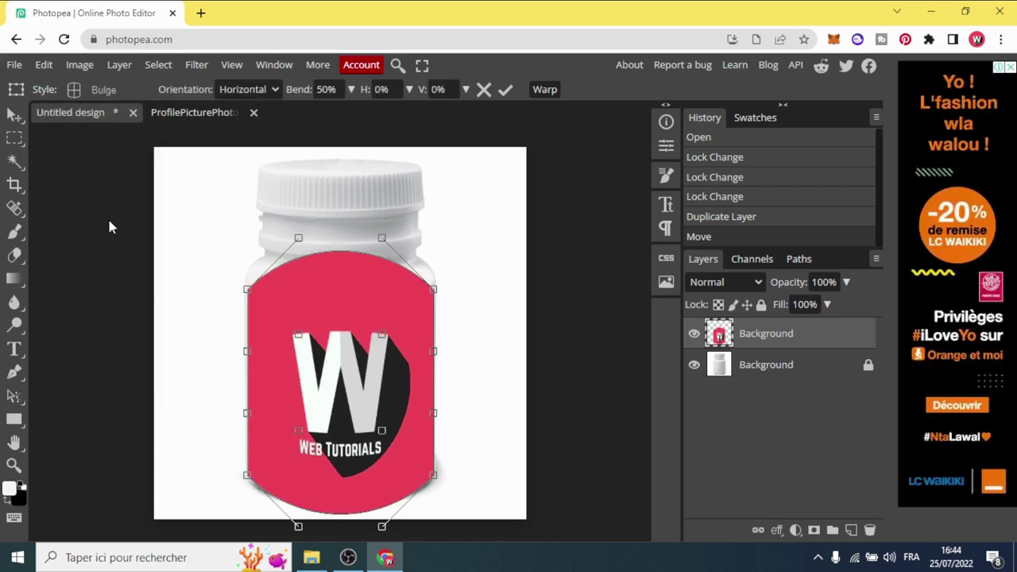
{"action": "scroll", "coordinate": [280, 286], "scroll_direction": "down", "scroll_amount": 1}
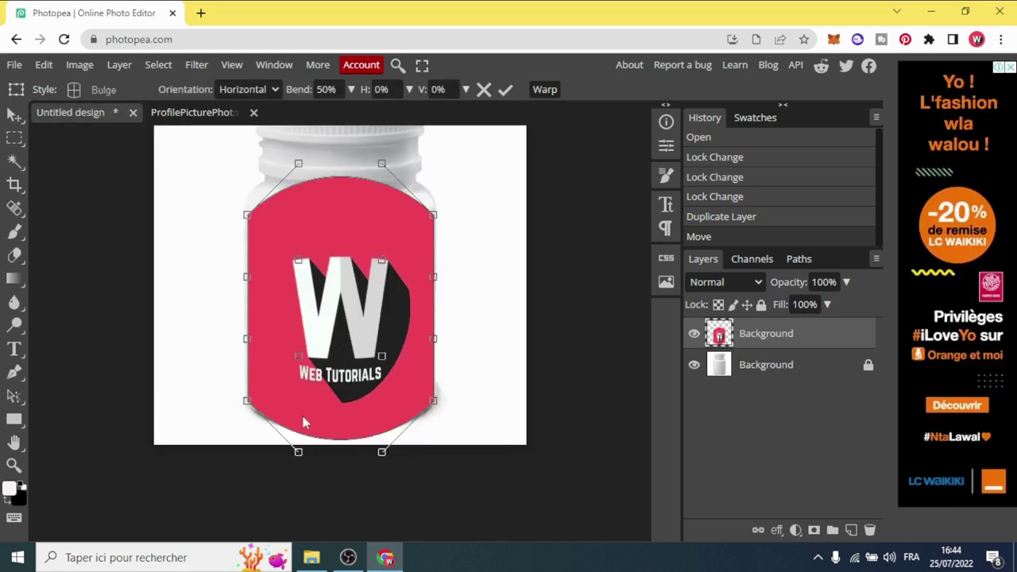
{"action": "left_click_drag", "start_coordinate": [299, 452], "coordinate": [302, 422]}
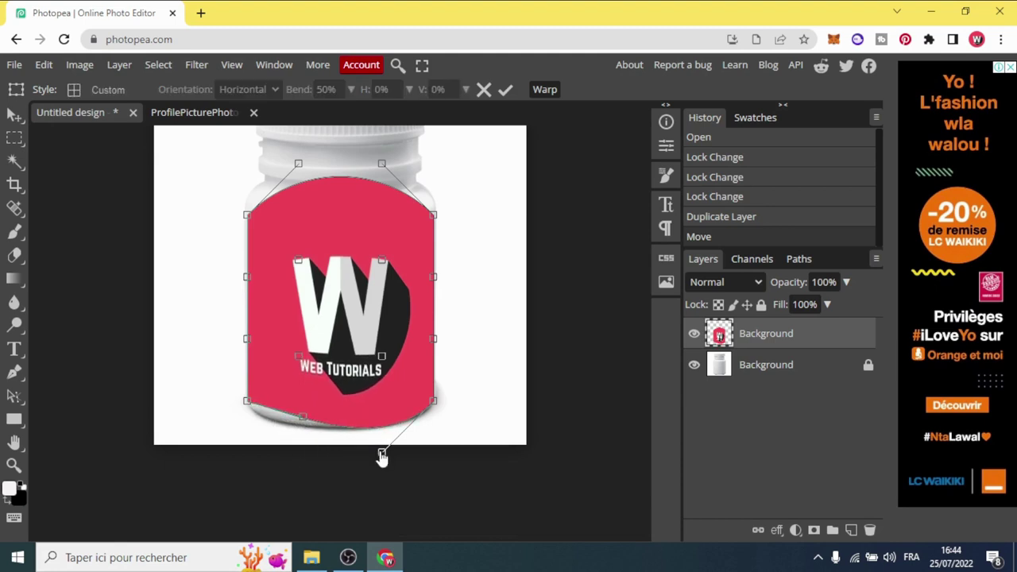
{"action": "left_click_drag", "start_coordinate": [381, 453], "coordinate": [371, 429]}
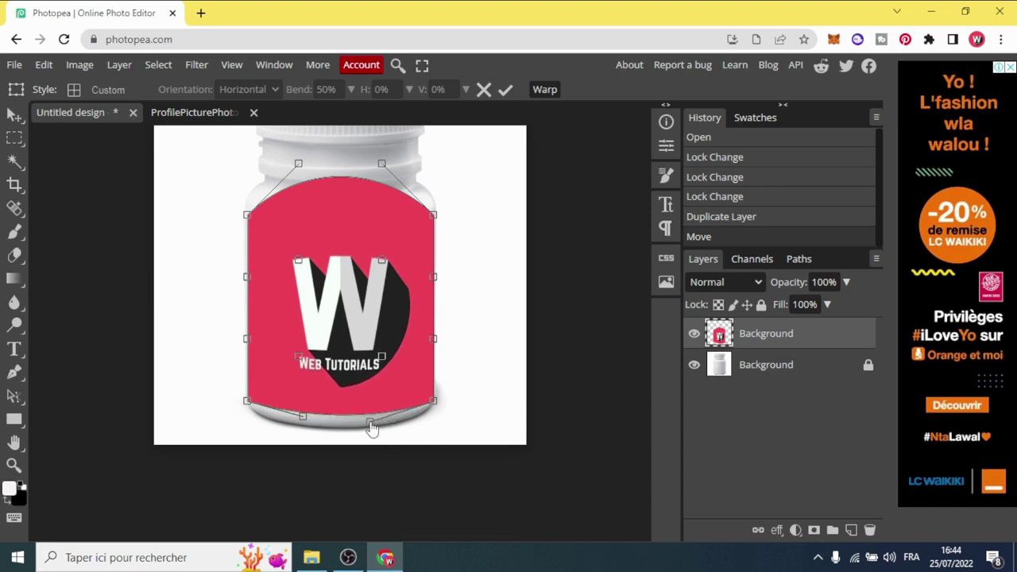
{"action": "left_click_drag", "start_coordinate": [371, 429], "coordinate": [371, 424]}
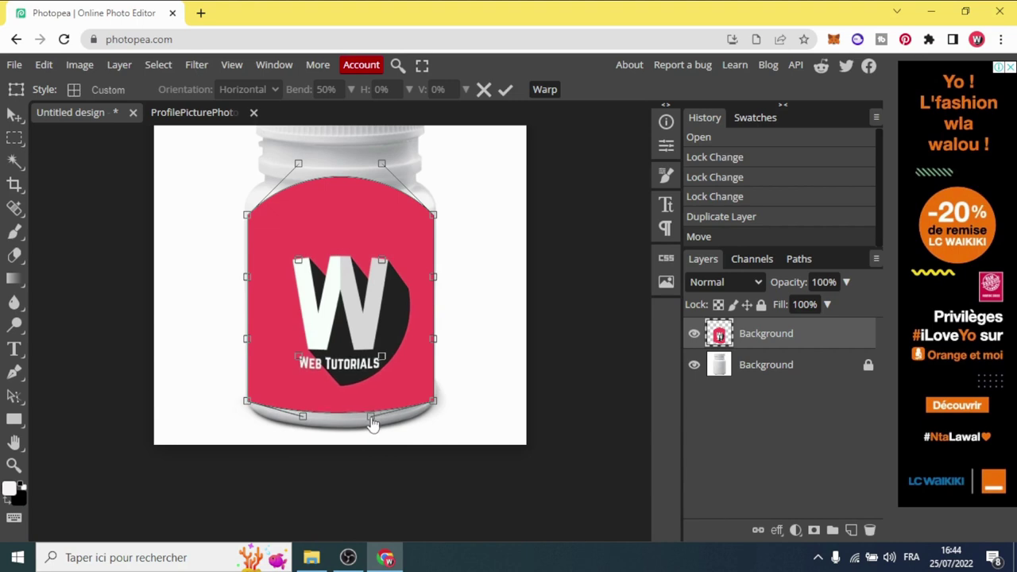
- Pull the label's top edge down until nearly flat and commit the warp
{"action": "left_click_drag", "start_coordinate": [299, 169], "coordinate": [309, 219]}
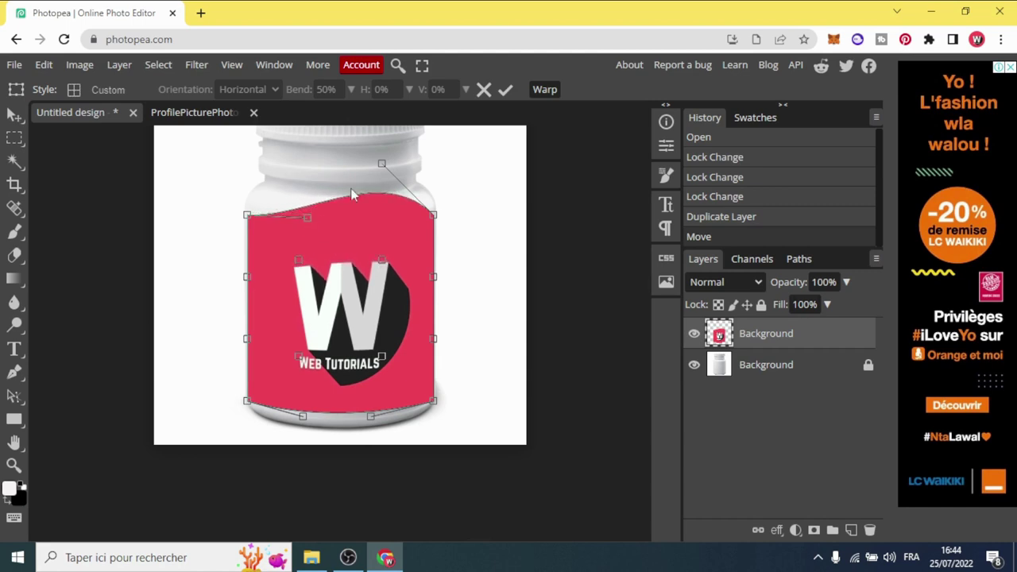
{"action": "left_click_drag", "start_coordinate": [382, 168], "coordinate": [378, 220]}
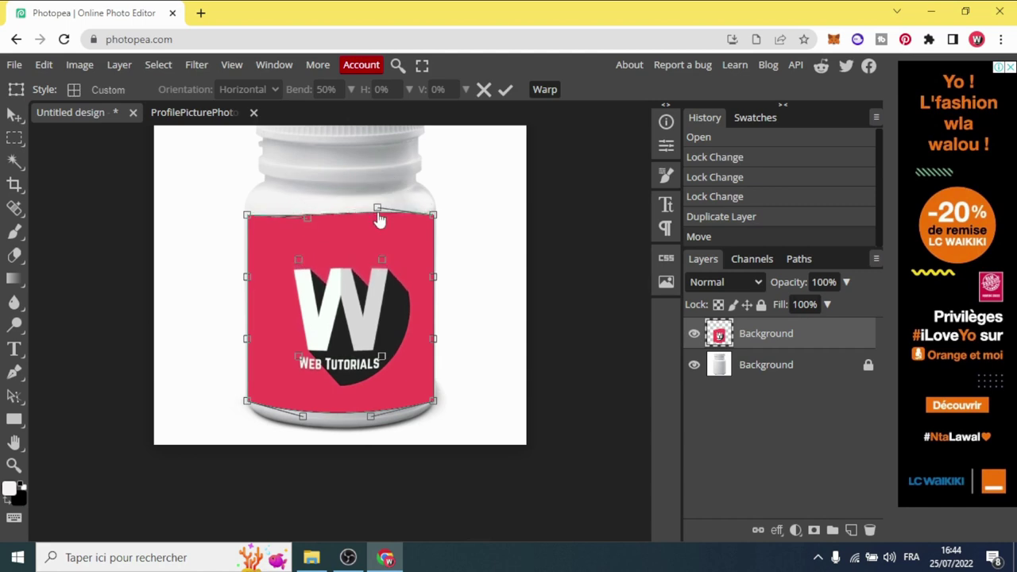
{"action": "left_click_drag", "start_coordinate": [379, 226], "coordinate": [377, 230]}
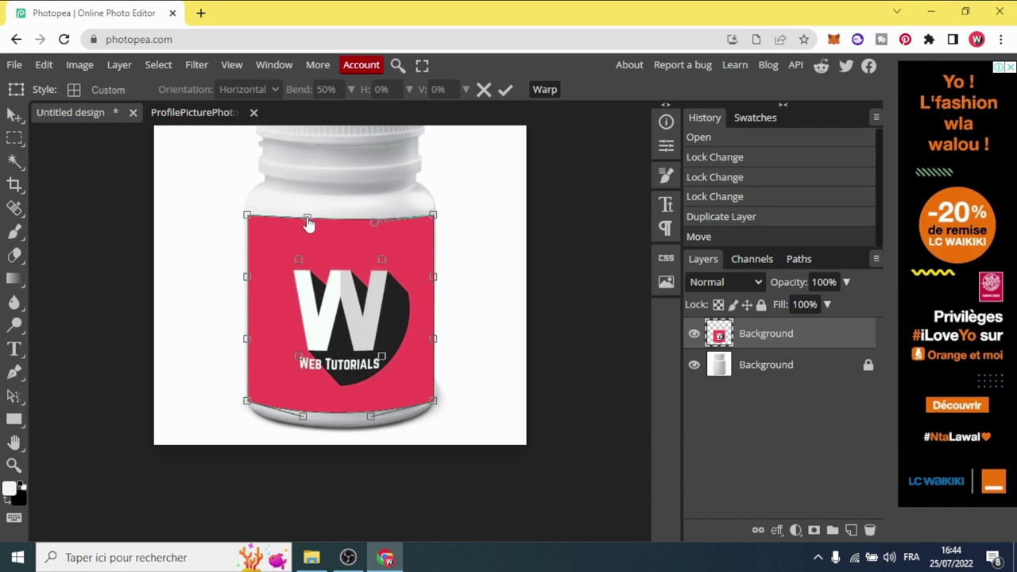
{"action": "left_click_drag", "start_coordinate": [308, 224], "coordinate": [310, 232]}
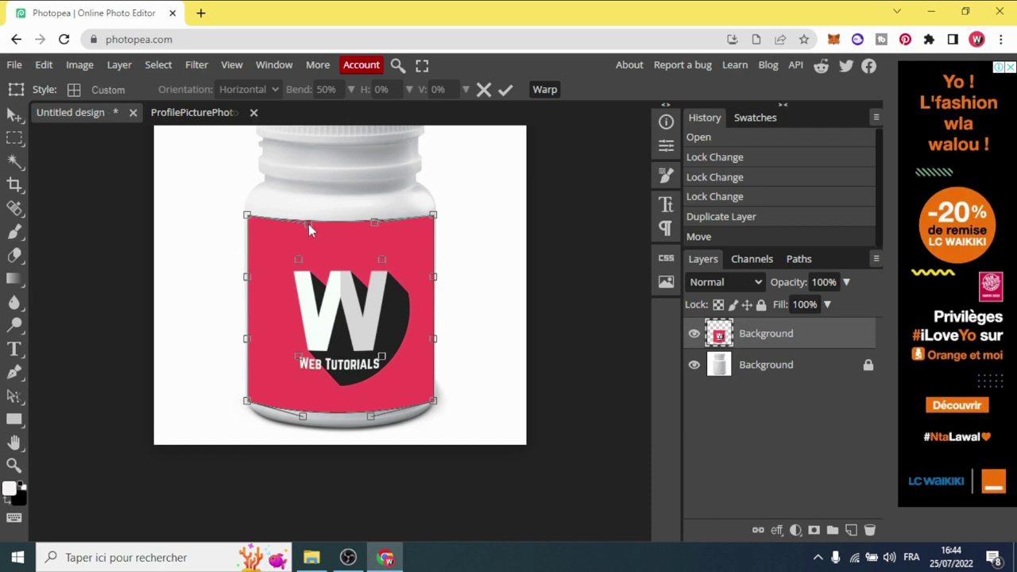
{"action": "left_click", "coordinate": [14, 116]}
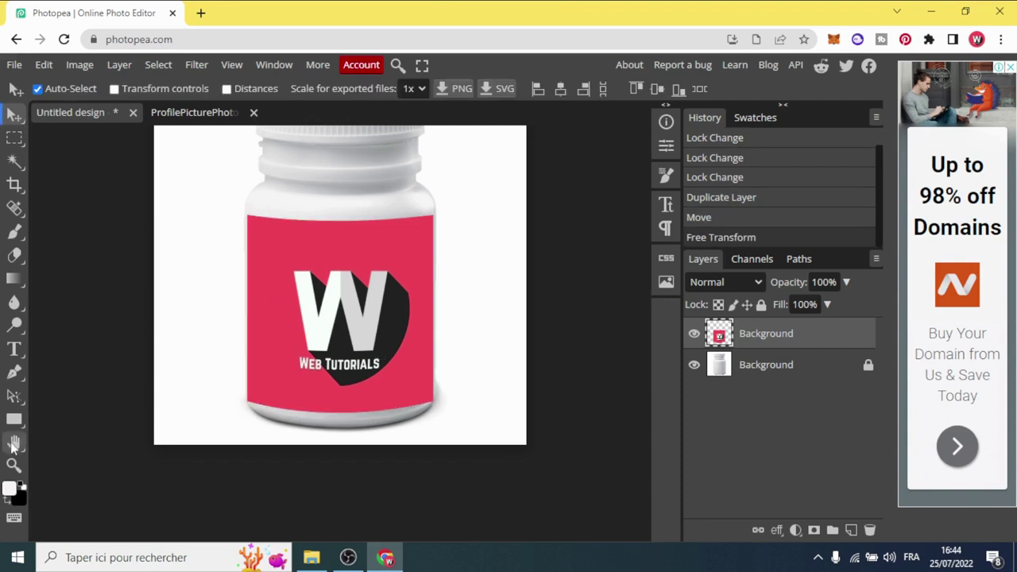
- Zoom in three steps on the logo label's lower edge and open the Edit menu
{"action": "left_click", "coordinate": [15, 467]}
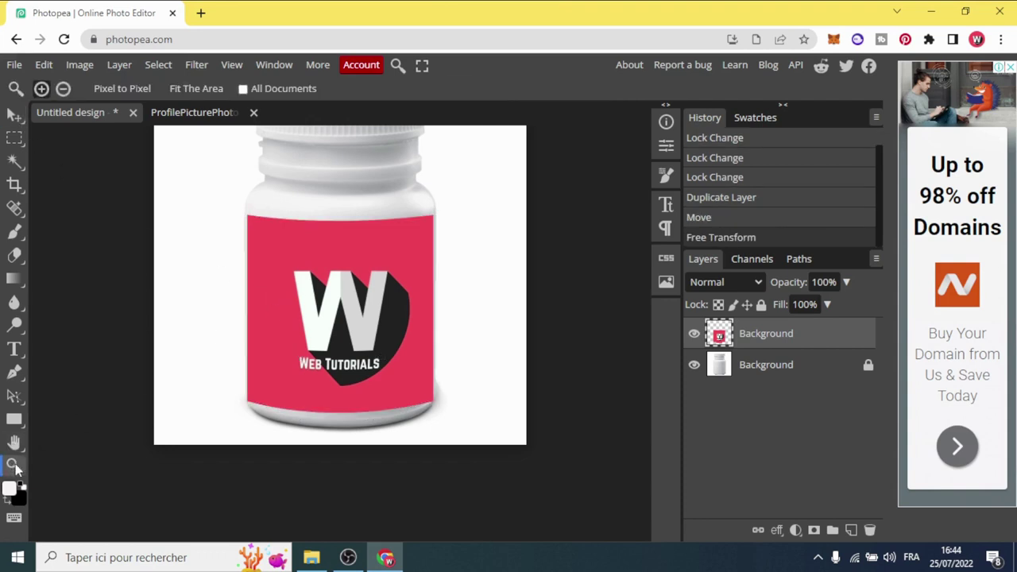
{"action": "left_click", "coordinate": [287, 335]}
{"action": "left_click", "coordinate": [287, 334]}
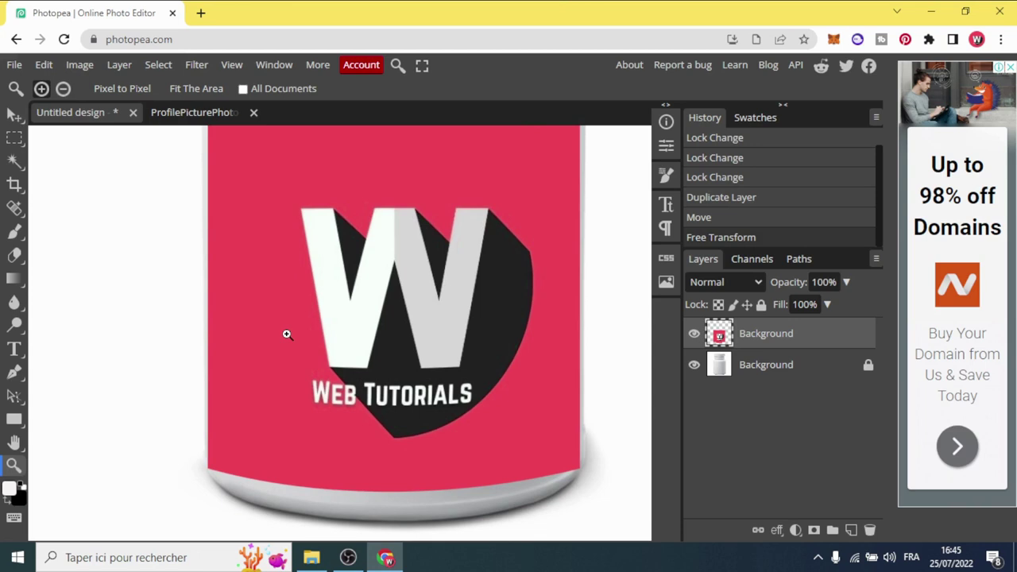
{"action": "left_click", "coordinate": [287, 334]}
{"action": "scroll", "coordinate": [286, 334], "scroll_direction": "down", "scroll_amount": 1}
{"action": "scroll", "coordinate": [287, 335], "scroll_direction": "down", "scroll_amount": 1}
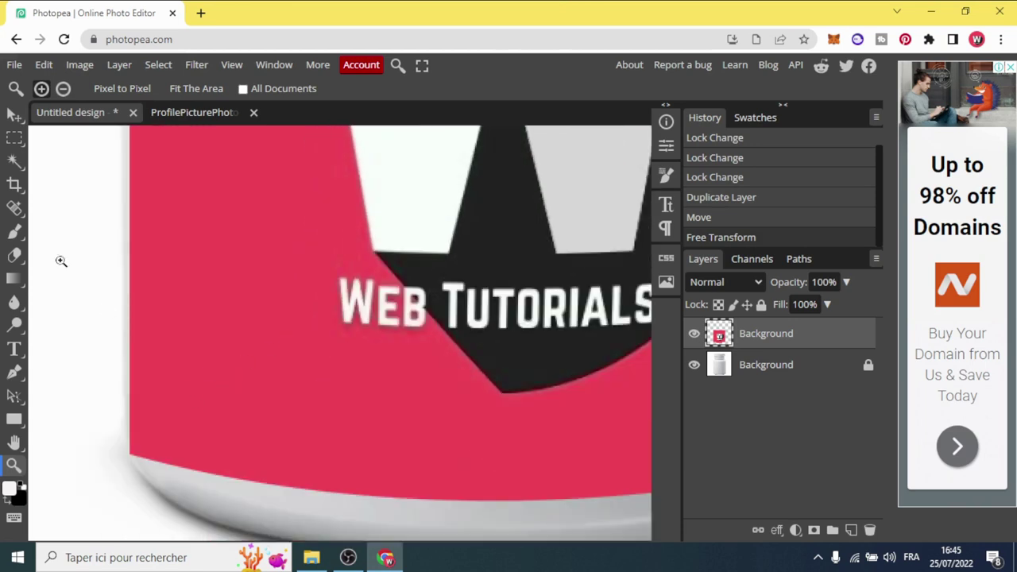
{"action": "left_click", "coordinate": [79, 64]}
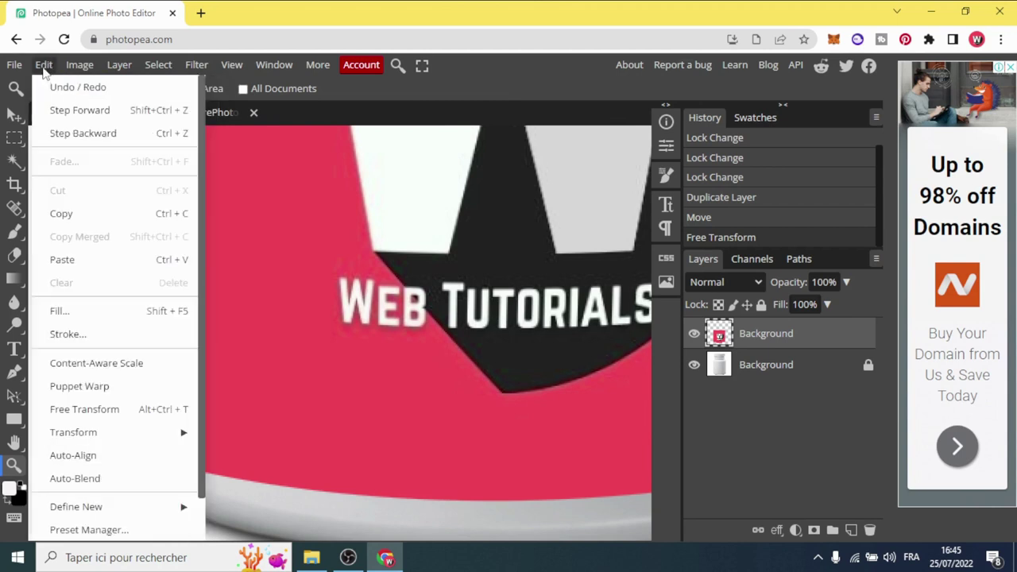
- Free Transform the label, enlarging it to about 100.4% from the lower-left corner, and commit
{"action": "left_click", "coordinate": [116, 411]}
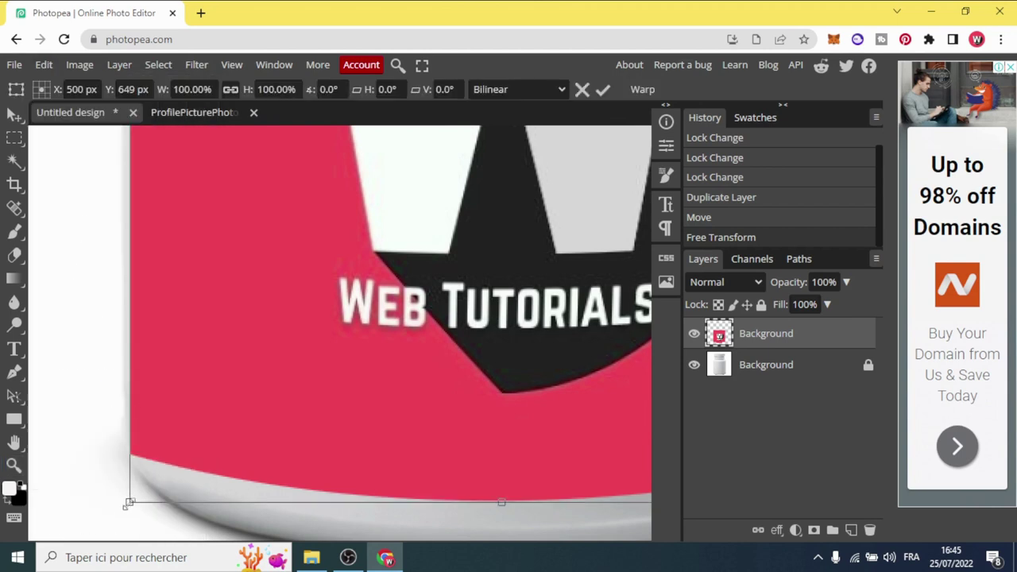
{"action": "left_click_drag", "start_coordinate": [129, 499], "coordinate": [127, 501]}
{"action": "left_click", "coordinate": [13, 116]}
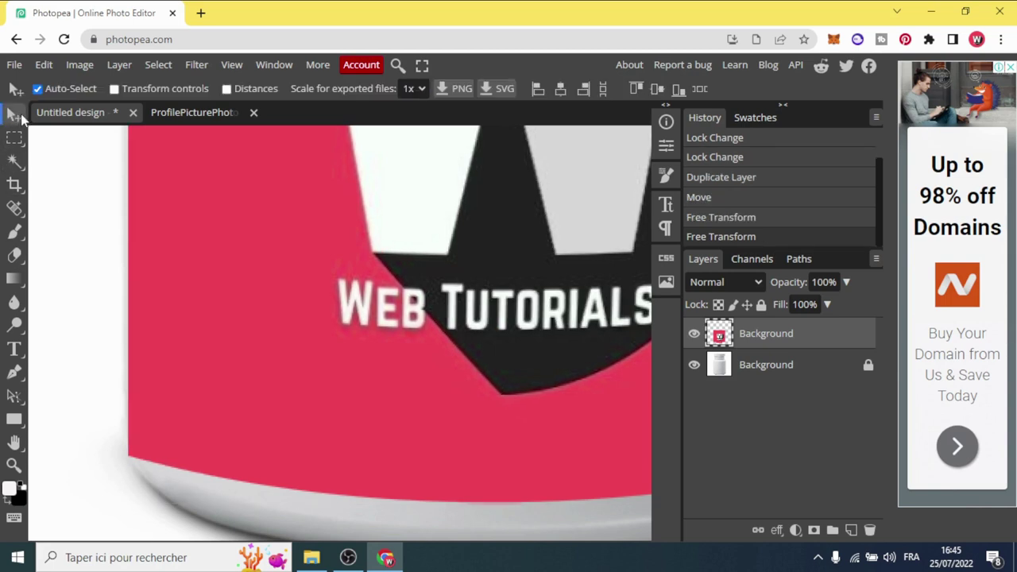
{"action": "left_click", "coordinate": [44, 65]}
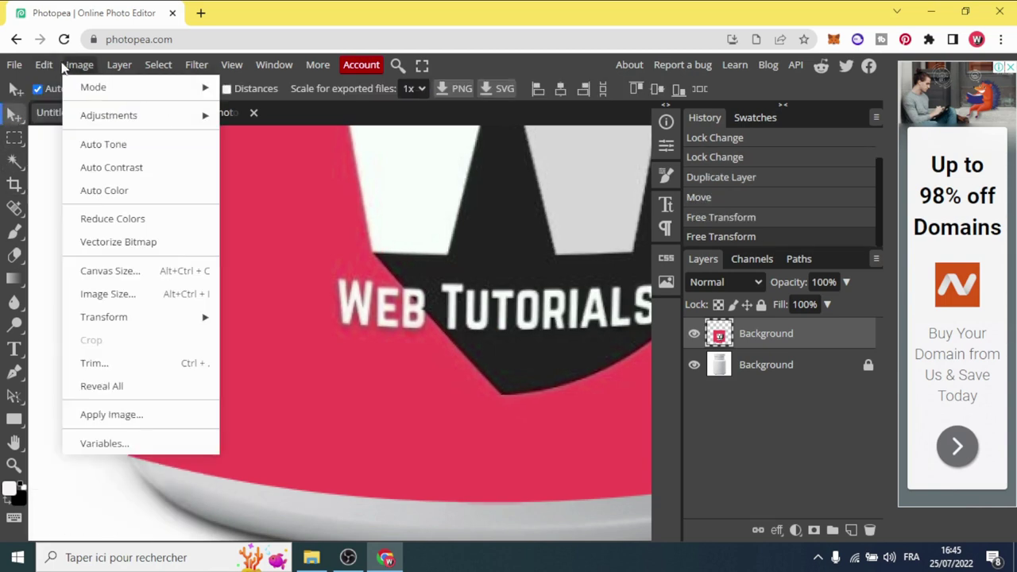
{"action": "mouse_move", "coordinate": [73, 432]}
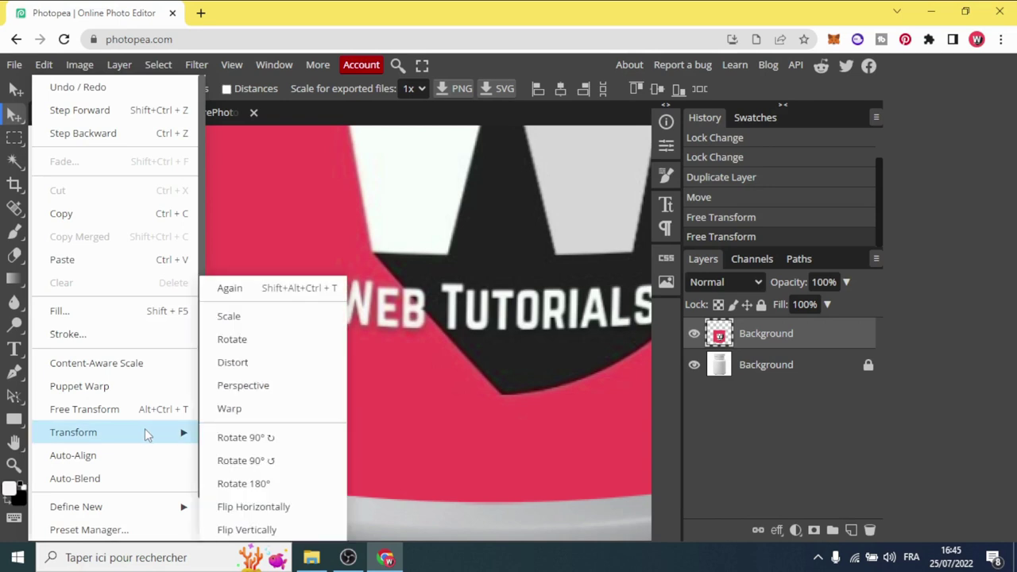
- Start a new warp and bend the label's left edge slightly outward
{"action": "left_click", "coordinate": [230, 408]}
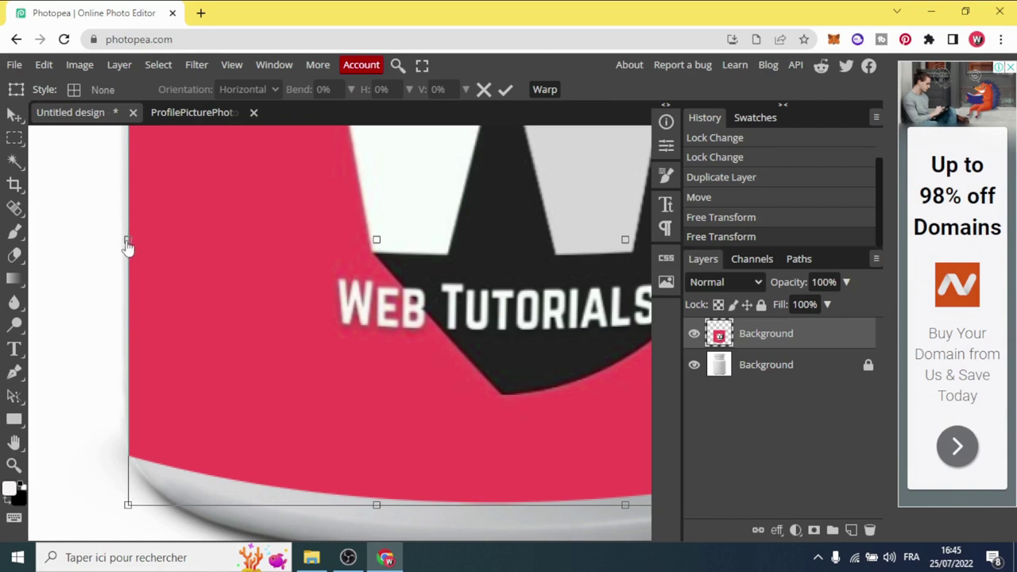
{"action": "left_click_drag", "start_coordinate": [127, 240], "coordinate": [122, 241]}
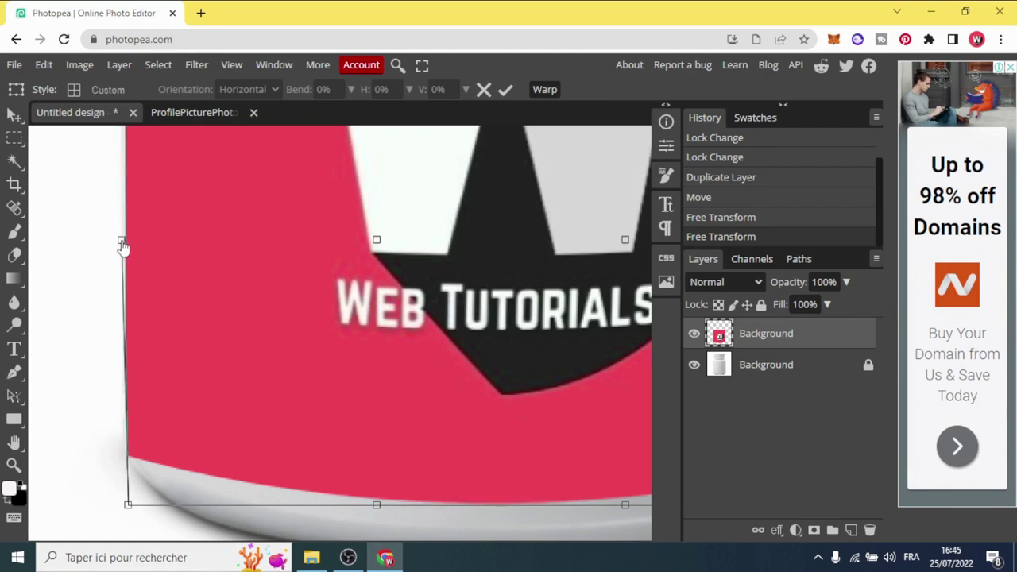
{"action": "scroll", "coordinate": [178, 275], "scroll_direction": "up", "scroll_amount": 2}
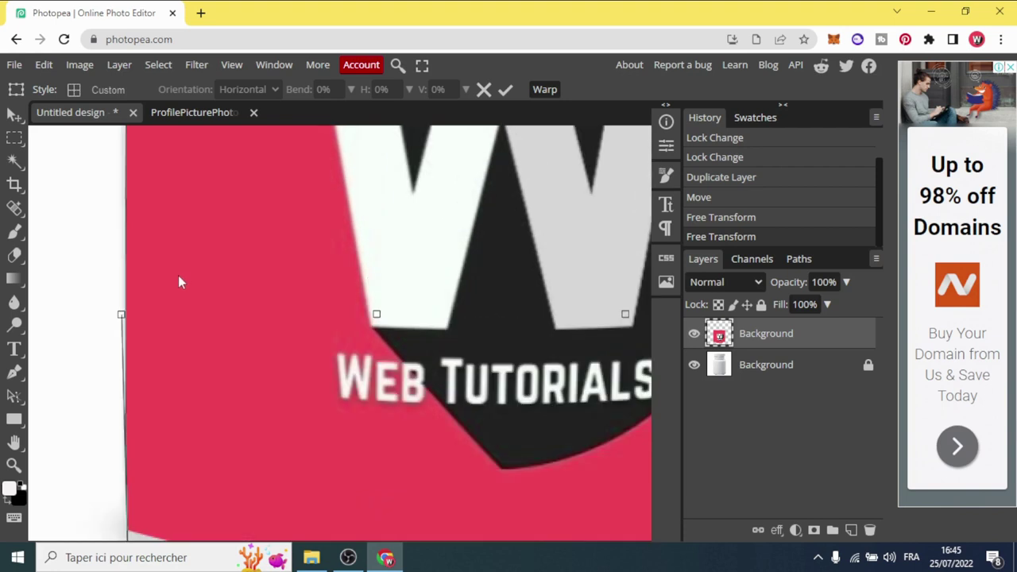
{"action": "scroll", "coordinate": [175, 282], "scroll_direction": "up", "scroll_amount": 3}
{"action": "scroll", "coordinate": [173, 291], "scroll_direction": "up", "scroll_amount": 3}
{"action": "scroll", "coordinate": [166, 314], "scroll_direction": "down", "scroll_amount": 2}
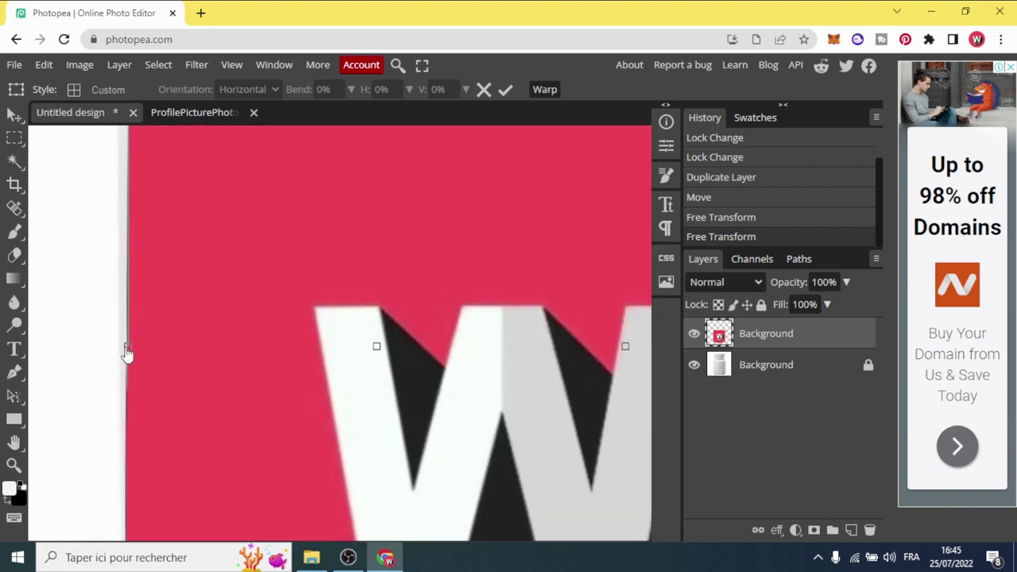
- Pull the left edge and top-left corner further left onto the bottle, then commit the warp
{"action": "left_click_drag", "start_coordinate": [121, 350], "coordinate": [120, 349]}
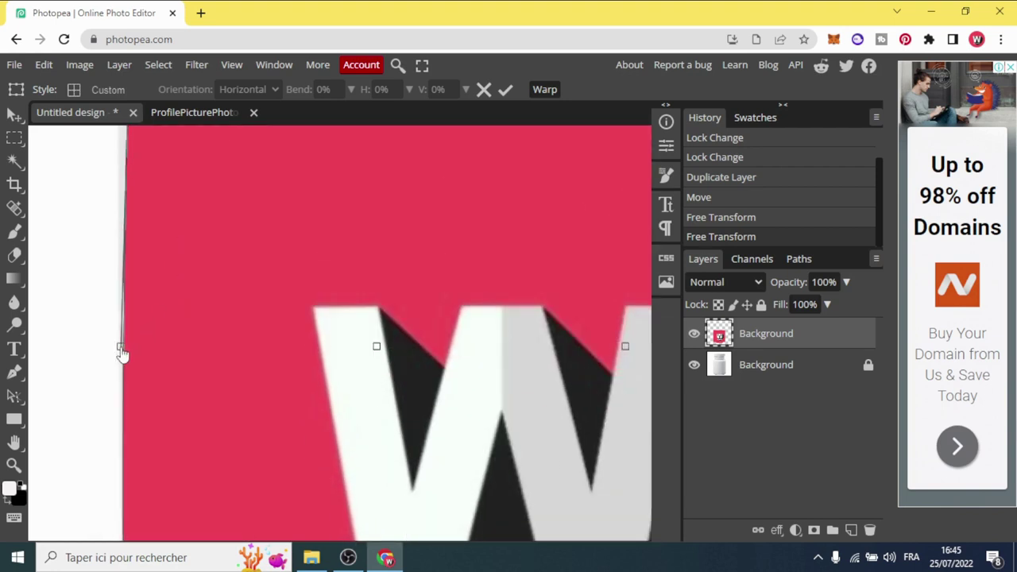
{"action": "scroll", "coordinate": [164, 334], "scroll_direction": "up", "scroll_amount": 2}
{"action": "scroll", "coordinate": [164, 335], "scroll_direction": "up", "scroll_amount": 4}
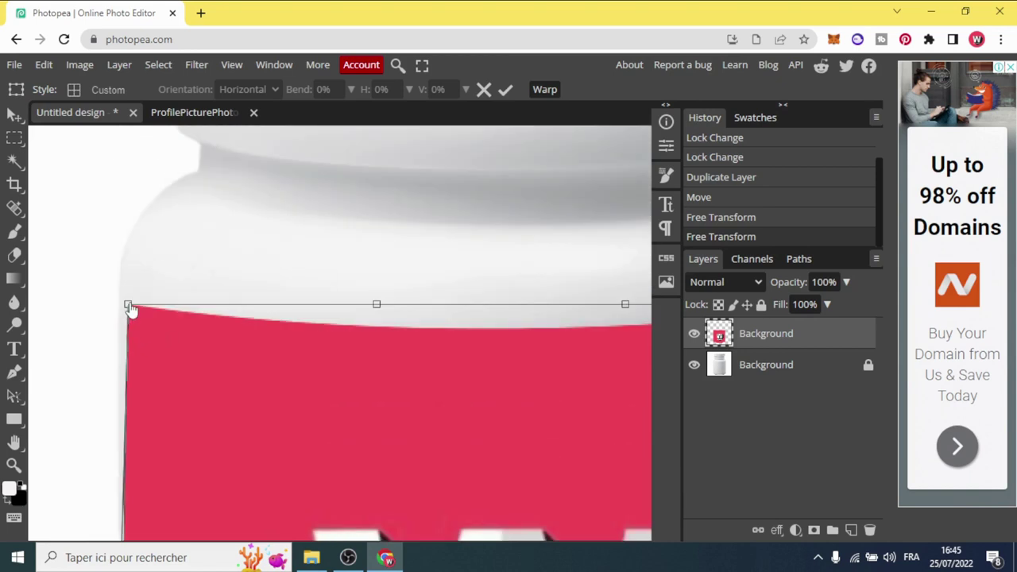
{"action": "left_click_drag", "start_coordinate": [131, 310], "coordinate": [123, 310]}
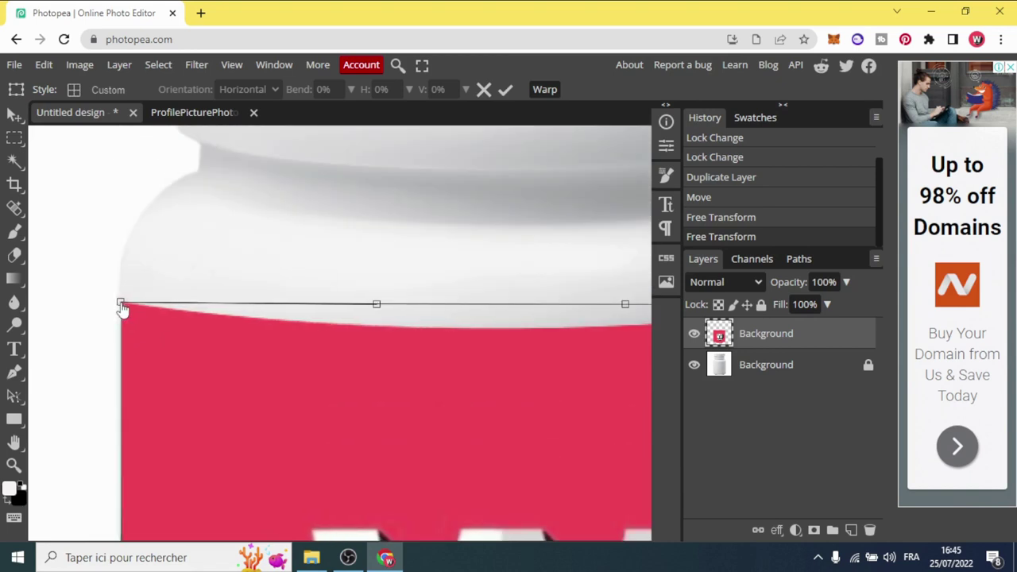
{"action": "scroll", "coordinate": [286, 349], "scroll_direction": "down", "scroll_amount": 2}
{"action": "scroll", "coordinate": [321, 351], "scroll_direction": "down", "scroll_amount": 5}
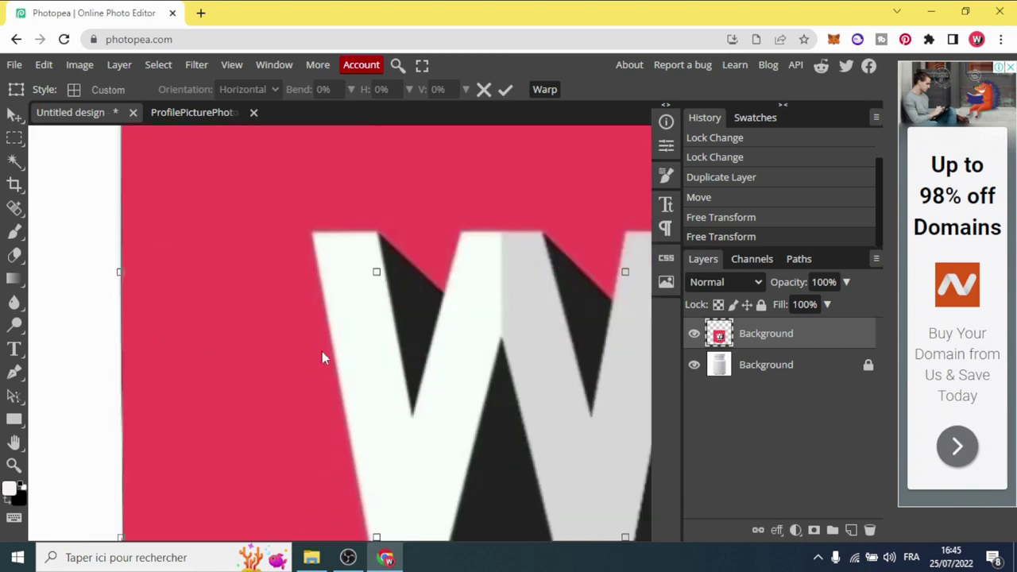
{"action": "scroll", "coordinate": [321, 350], "scroll_direction": "down", "scroll_amount": 3}
{"action": "scroll", "coordinate": [322, 351], "scroll_direction": "down", "scroll_amount": 2}
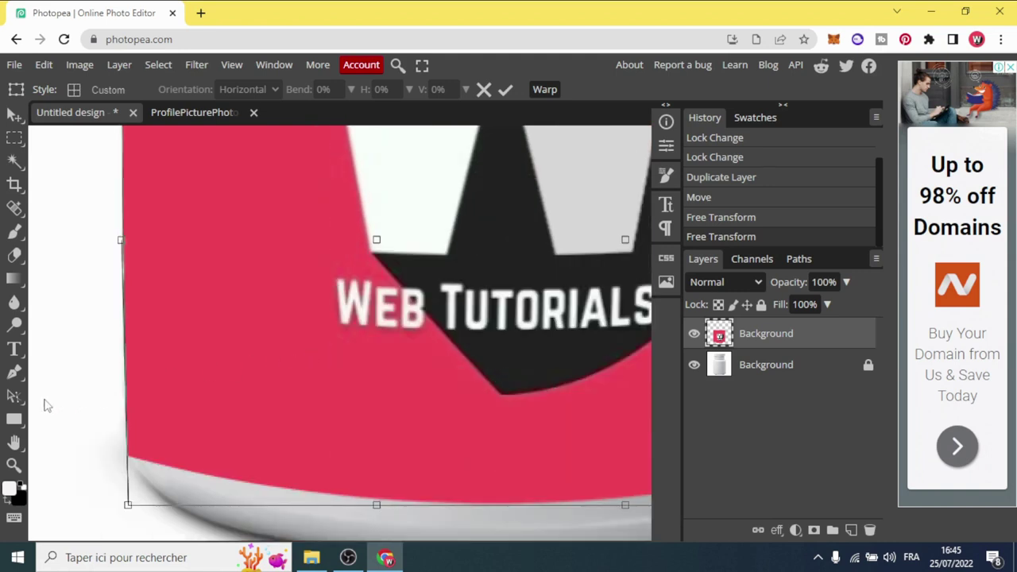
{"action": "left_click", "coordinate": [15, 467]}
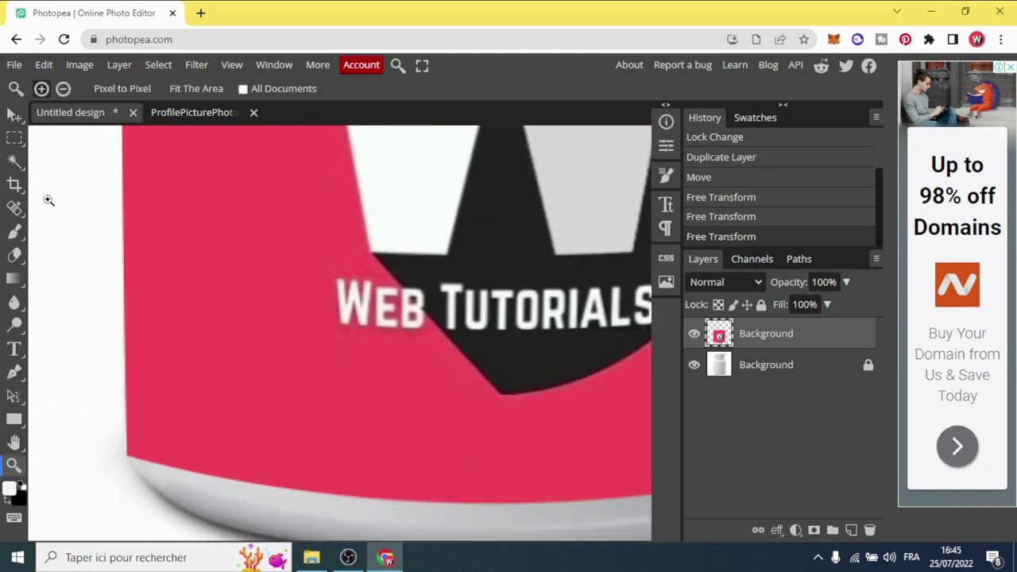
- Zoom out to view the whole bottle, then zoom in on the label's lower-right edge
{"action": "left_click", "coordinate": [63, 88]}
{"action": "left_click", "coordinate": [440, 268]}
{"action": "left_click", "coordinate": [440, 268]}
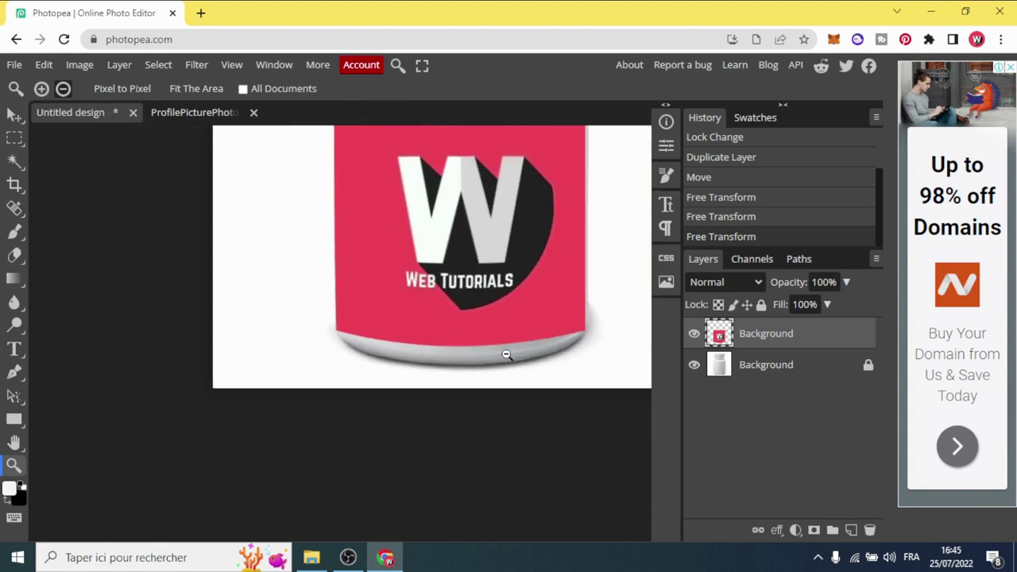
{"action": "left_click", "coordinate": [41, 89]}
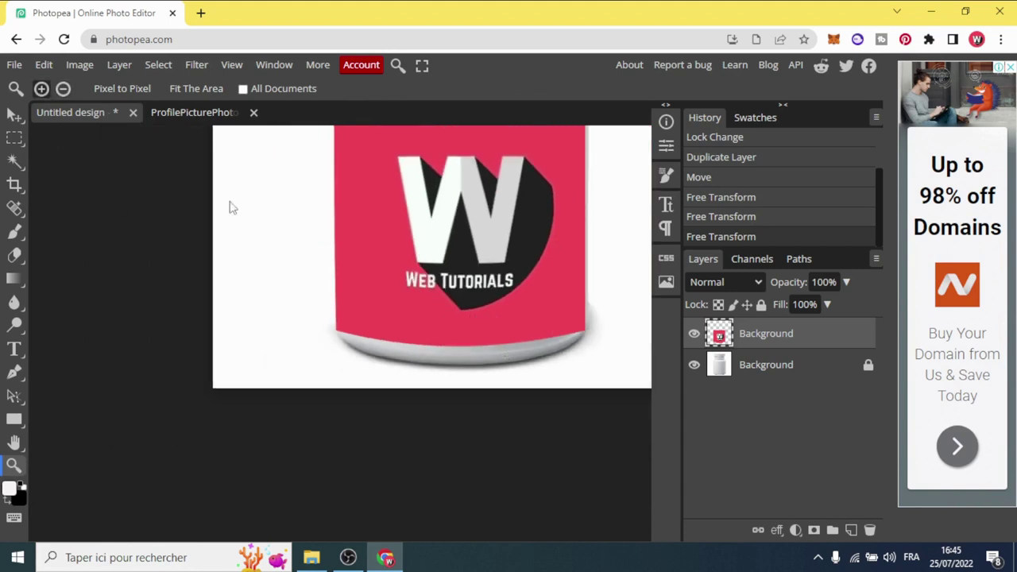
{"action": "left_click", "coordinate": [577, 310]}
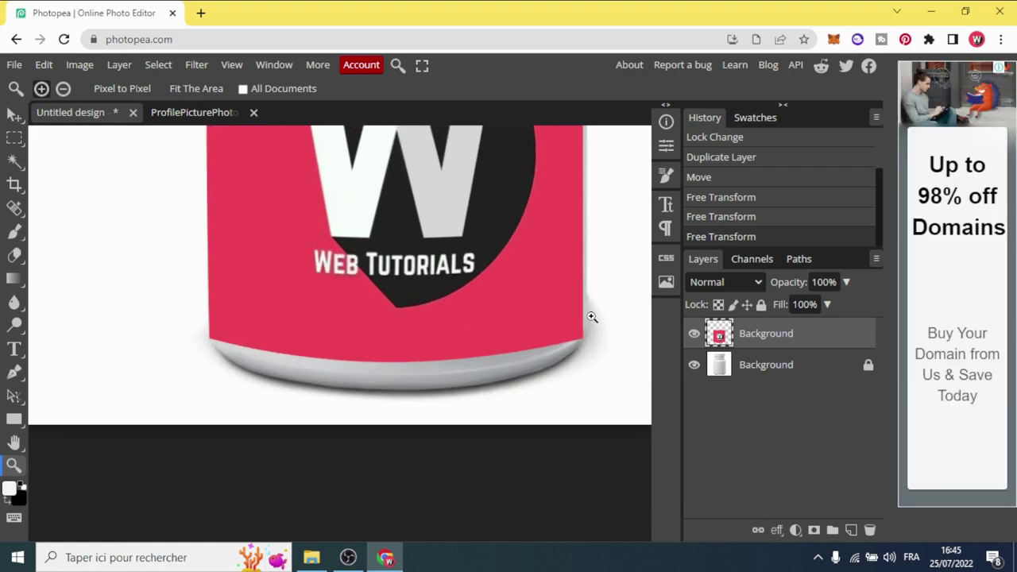
{"action": "left_click", "coordinate": [590, 316]}
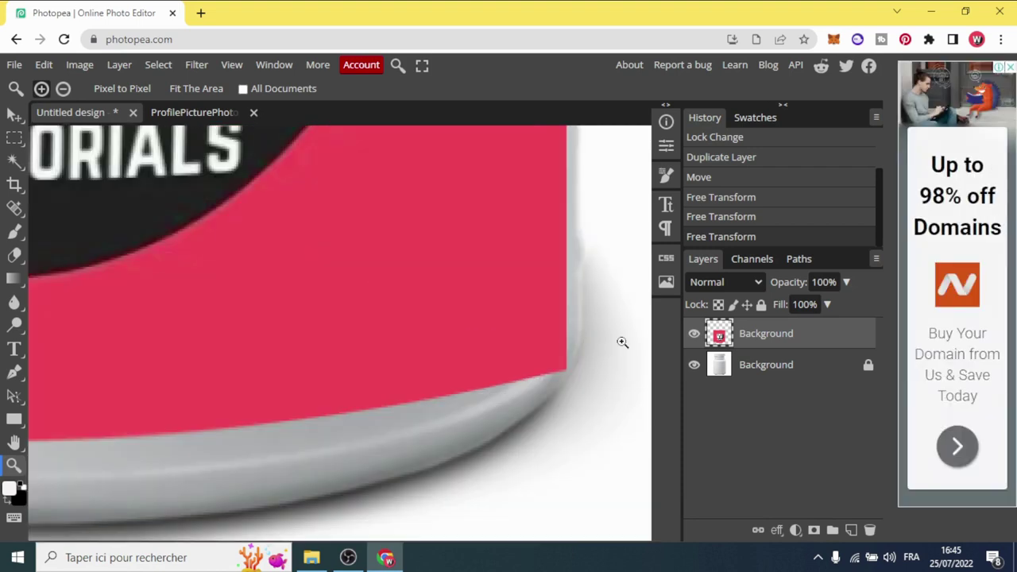
{"action": "left_click", "coordinate": [617, 342]}
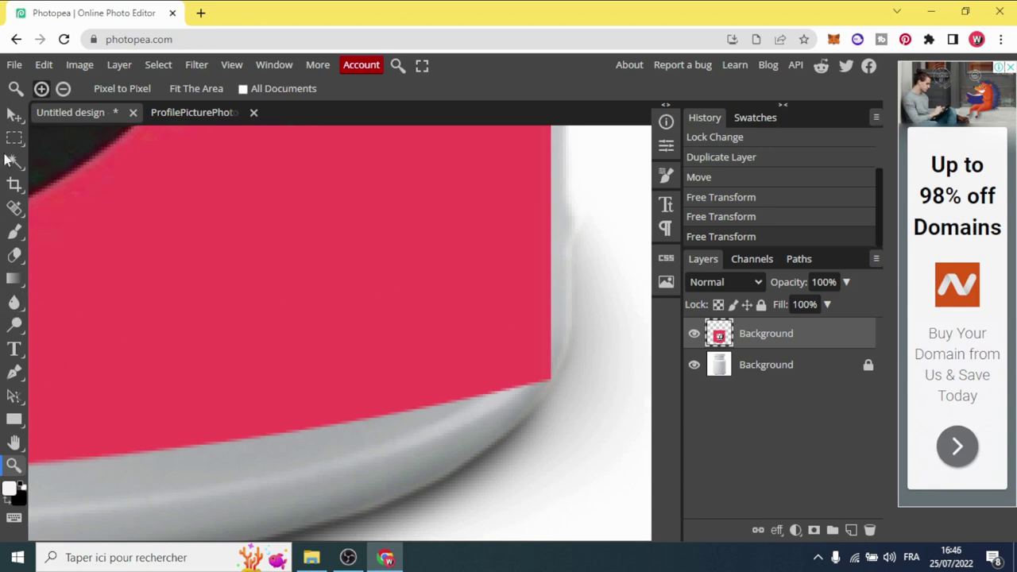
{"action": "left_click", "coordinate": [14, 115]}
{"action": "left_click", "coordinate": [76, 66]}
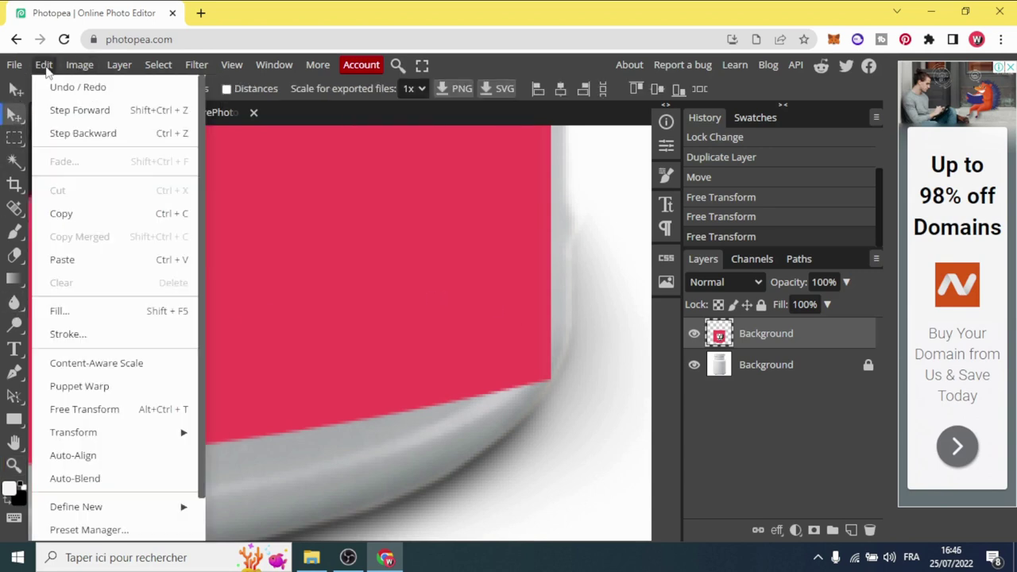
{"action": "mouse_move", "coordinate": [73, 432]}
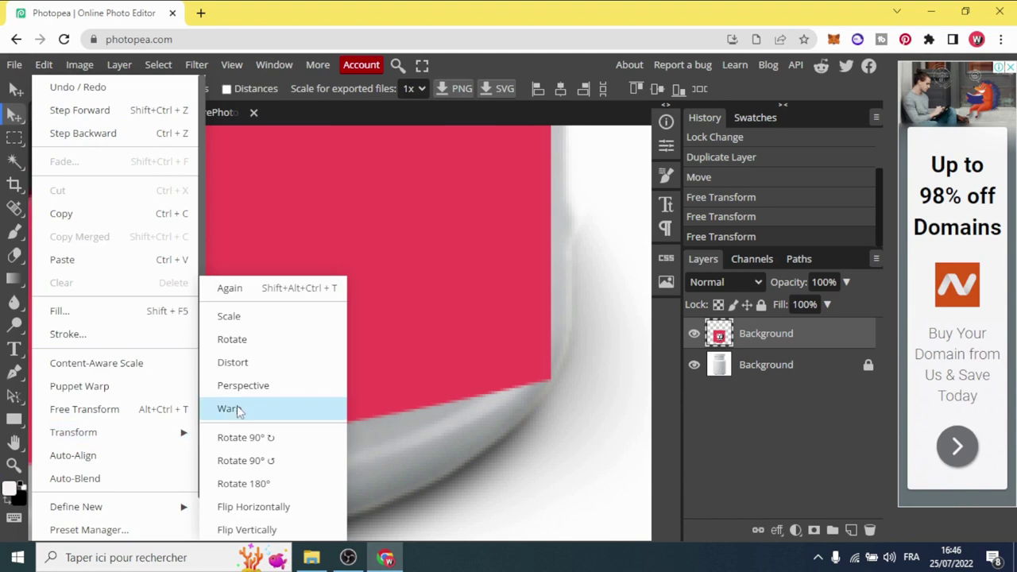
- Warp the label's bottom-right corner and right edge out onto the bottle's outline
{"action": "left_click", "coordinate": [238, 410]}
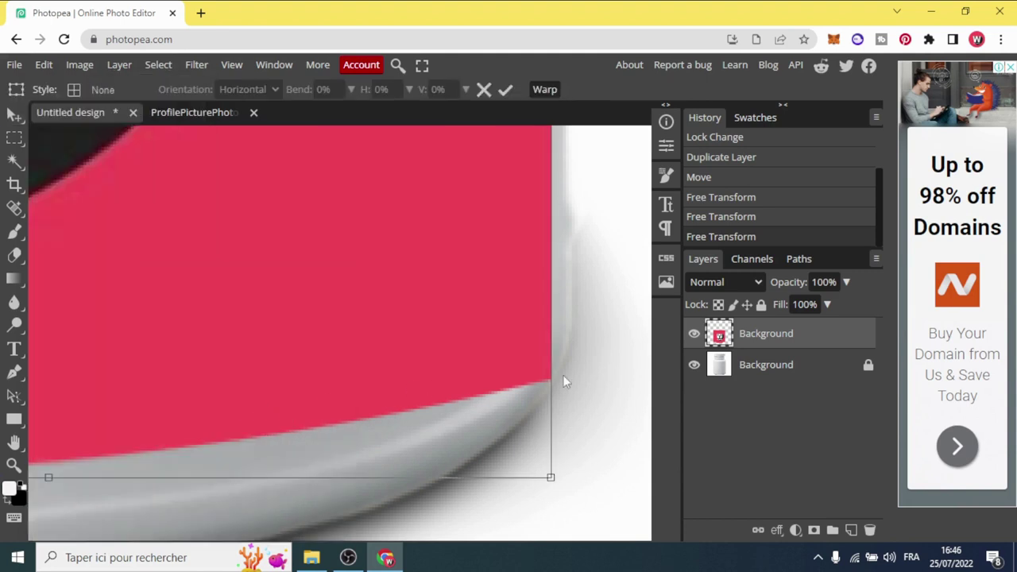
{"action": "scroll", "coordinate": [597, 375], "scroll_direction": "up", "scroll_amount": 3}
{"action": "scroll", "coordinate": [598, 374], "scroll_direction": "up", "scroll_amount": 2}
{"action": "scroll", "coordinate": [597, 377], "scroll_direction": "down", "scroll_amount": 5}
{"action": "left_click_drag", "start_coordinate": [550, 476], "coordinate": [563, 459]}
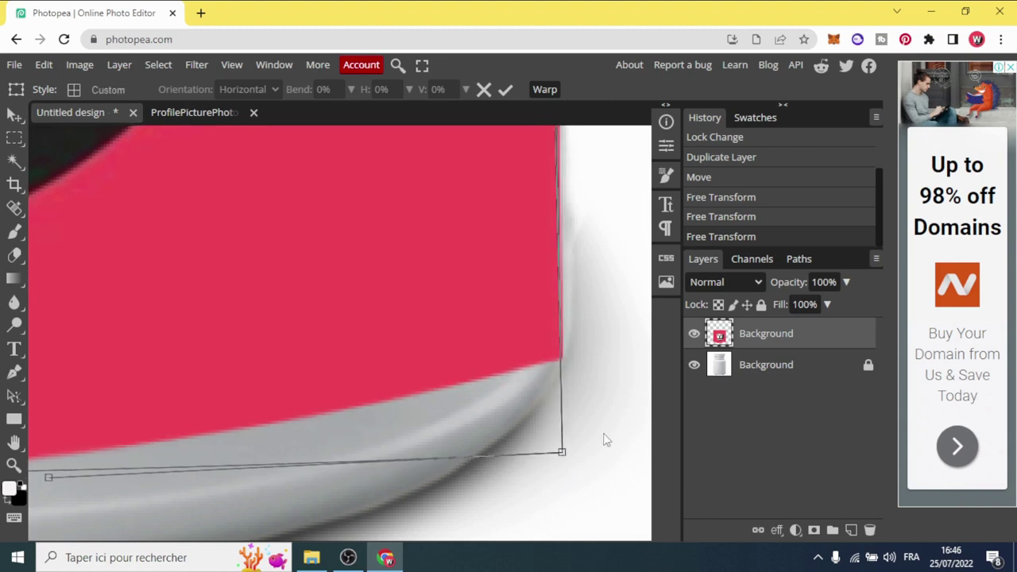
{"action": "scroll", "coordinate": [606, 434], "scroll_direction": "up", "scroll_amount": 3}
{"action": "scroll", "coordinate": [606, 434], "scroll_direction": "up", "scroll_amount": 2}
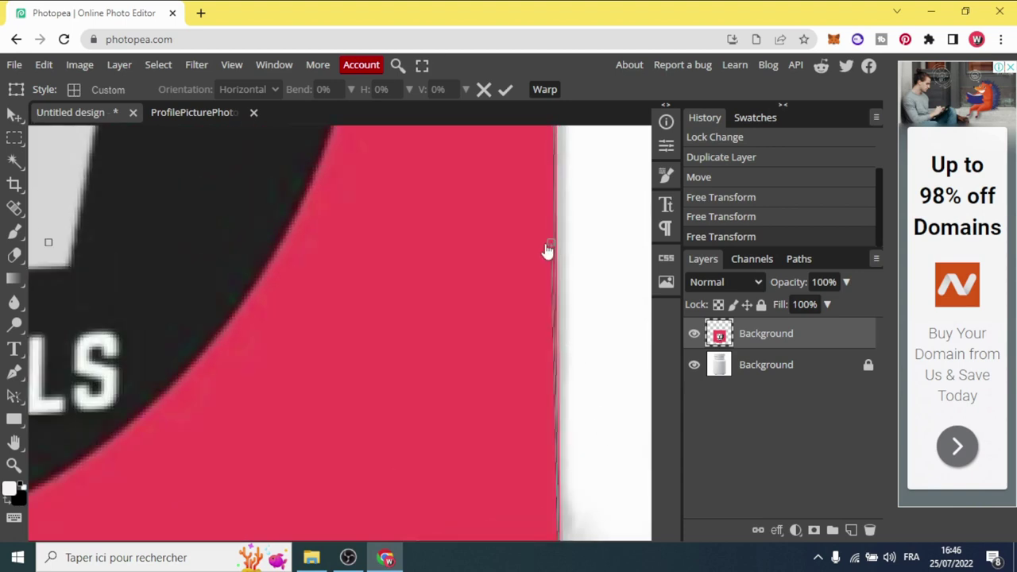
{"action": "left_click_drag", "start_coordinate": [552, 248], "coordinate": [566, 251]}
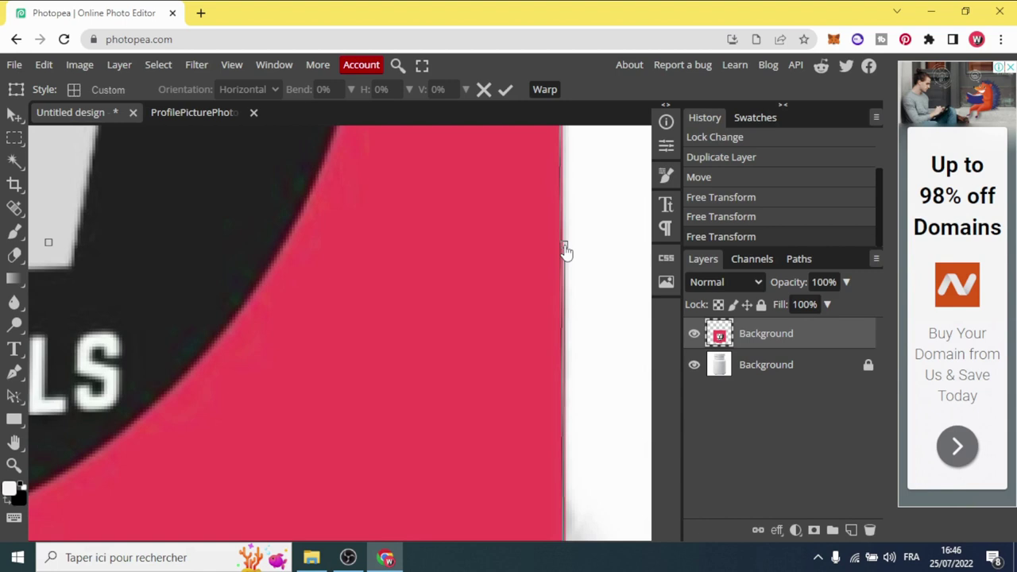
- Widen the right edge further, stretch the top-right corner to the bottle edge, and commit
{"action": "scroll", "coordinate": [588, 262], "scroll_direction": "up", "scroll_amount": 1}
{"action": "scroll", "coordinate": [610, 286], "scroll_direction": "up", "scroll_amount": 1}
{"action": "scroll", "coordinate": [618, 300], "scroll_direction": "up", "scroll_amount": 1}
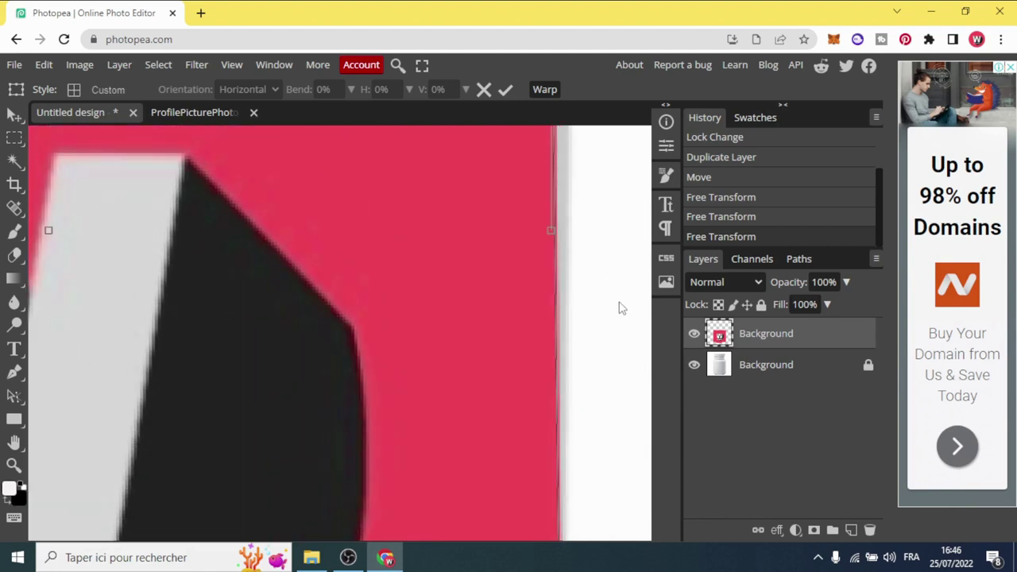
{"action": "scroll", "coordinate": [622, 307], "scroll_direction": "up", "scroll_amount": 1}
{"action": "left_click_drag", "start_coordinate": [553, 314], "coordinate": [572, 310]}
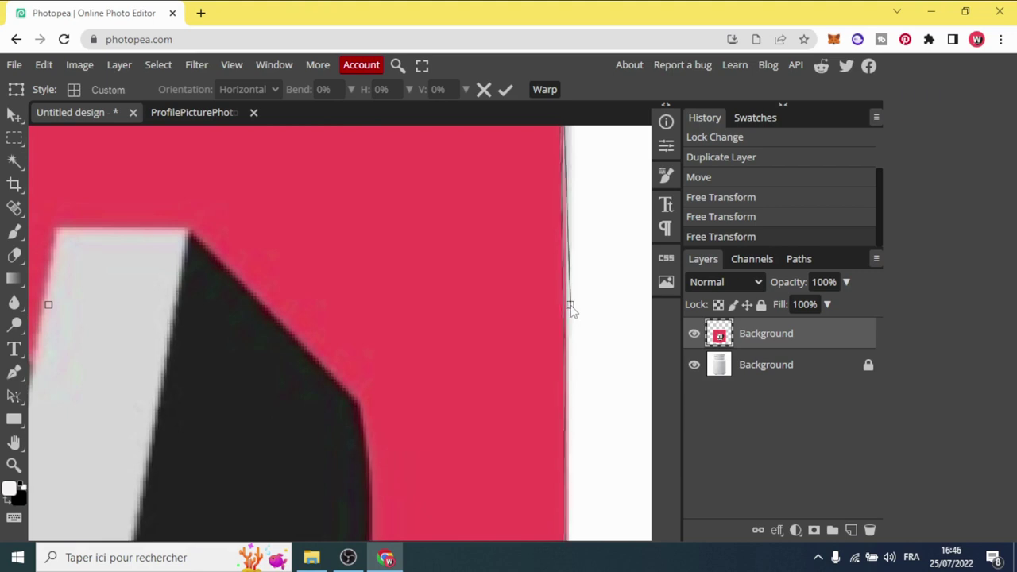
{"action": "scroll", "coordinate": [606, 313], "scroll_direction": "up", "scroll_amount": 1}
{"action": "scroll", "coordinate": [606, 313], "scroll_direction": "up", "scroll_amount": 1}
{"action": "scroll", "coordinate": [570, 320], "scroll_direction": "up", "scroll_amount": 1}
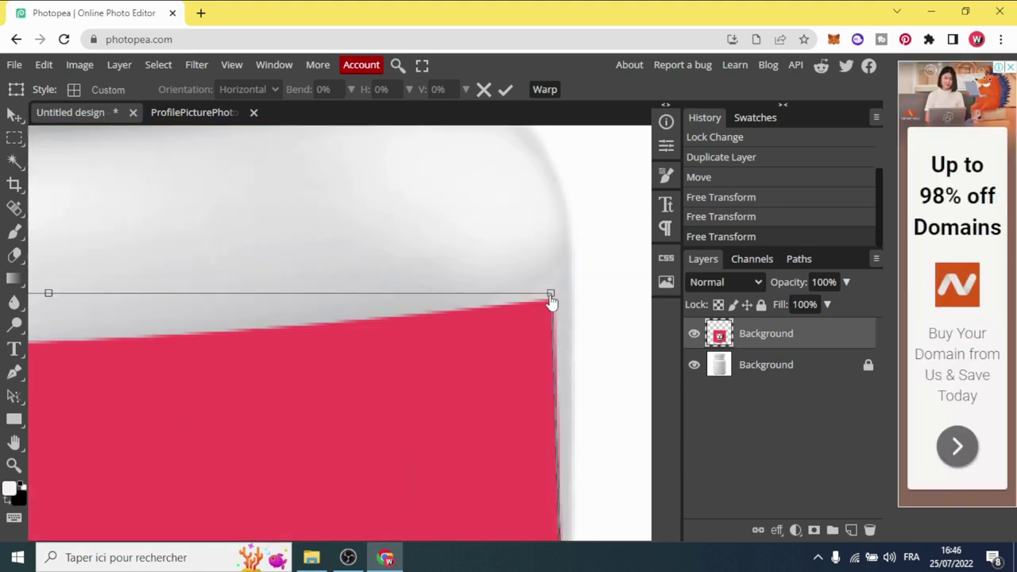
{"action": "left_click_drag", "start_coordinate": [550, 300], "coordinate": [571, 289]}
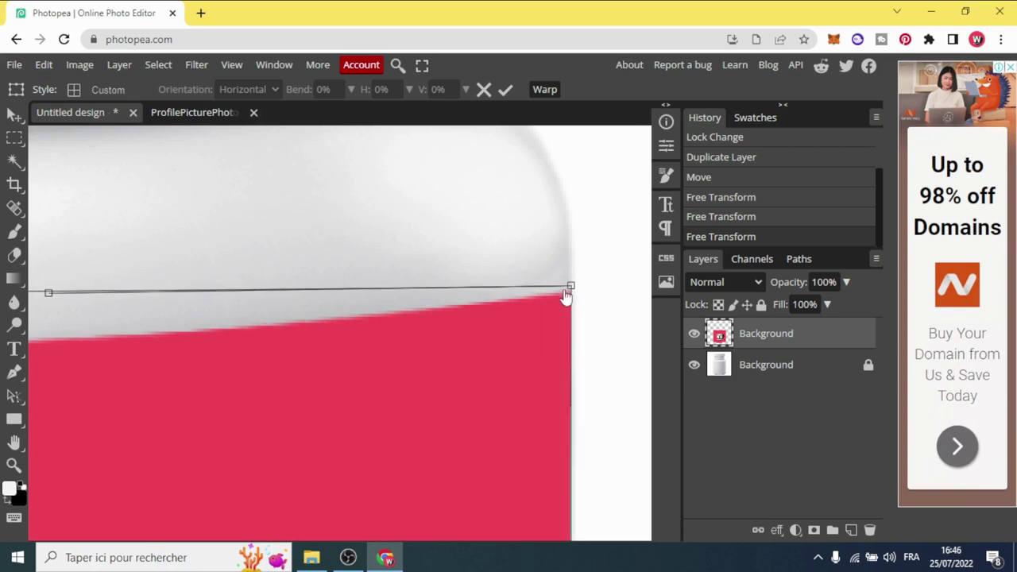
{"action": "left_click", "coordinate": [16, 115]}
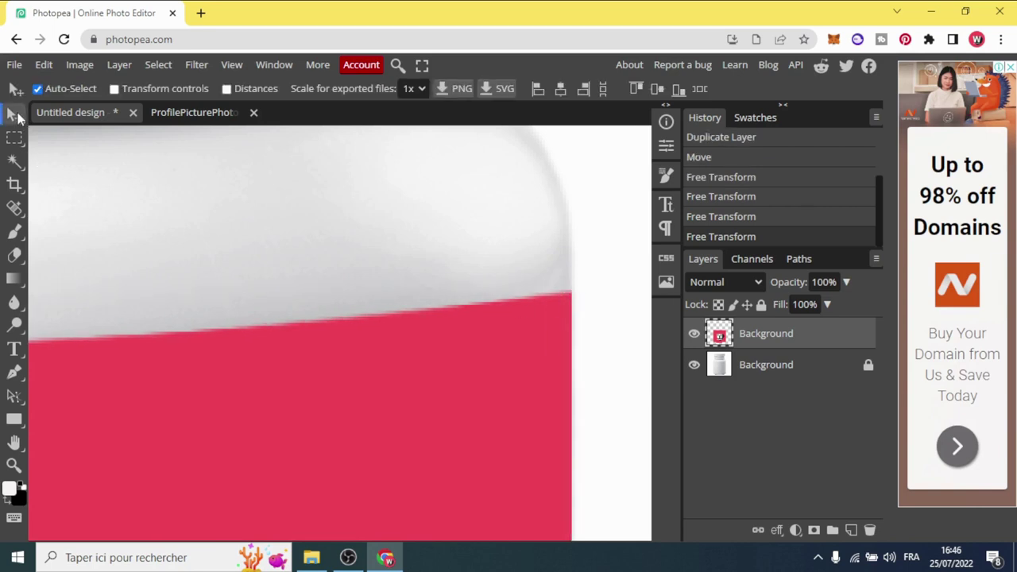
- Zoom out to inspect the fitted label on the full bottle, then open the layer blend modes
{"action": "left_click", "coordinate": [14, 466]}
{"action": "left_click", "coordinate": [258, 361], "text": "alt"}
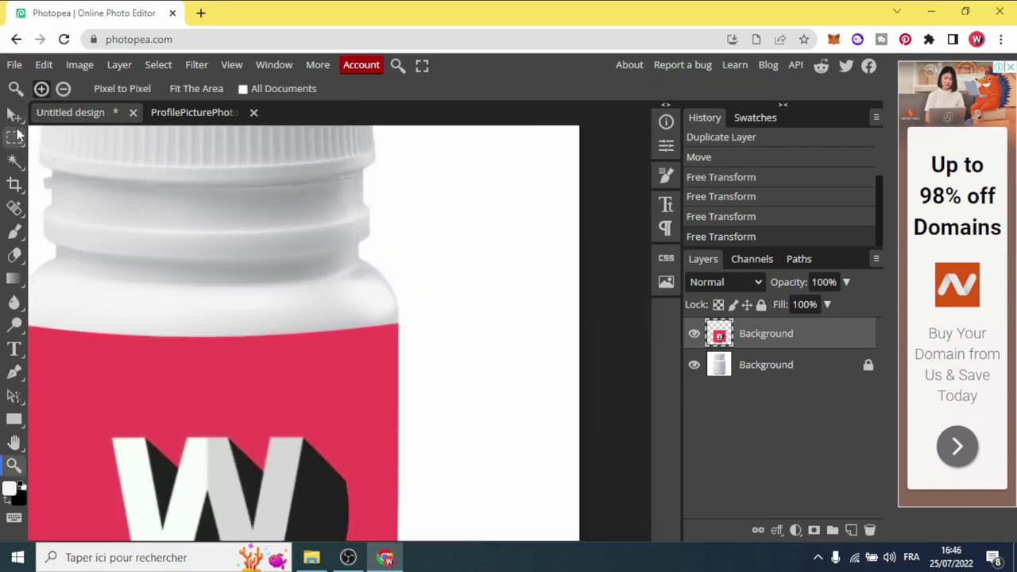
{"action": "left_click", "coordinate": [253, 351], "text": "alt"}
{"action": "left_click", "coordinate": [245, 344], "text": "alt"}
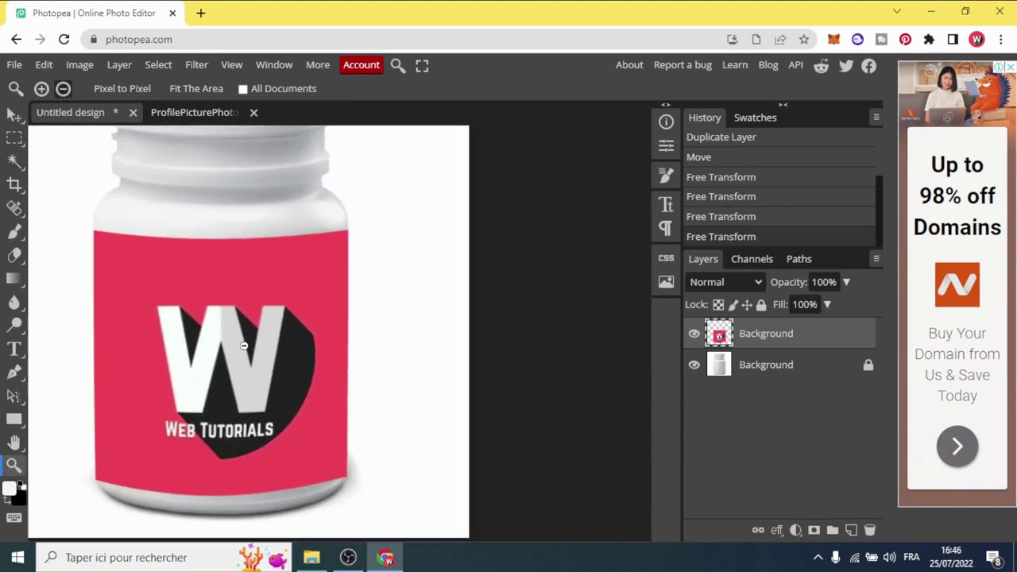
{"action": "left_click", "coordinate": [171, 381], "text": "alt"}
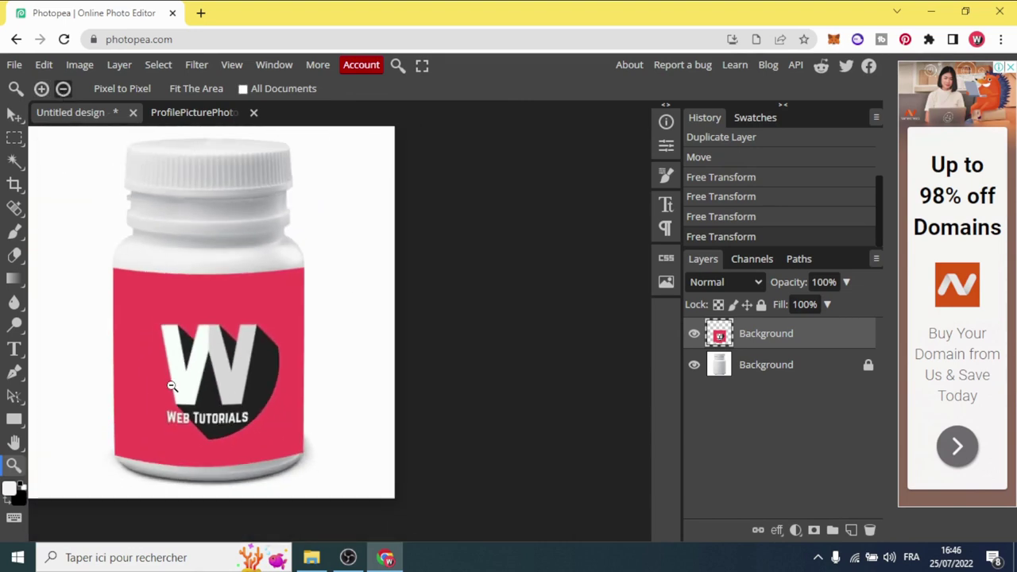
{"action": "left_click", "coordinate": [184, 375], "text": "alt"}
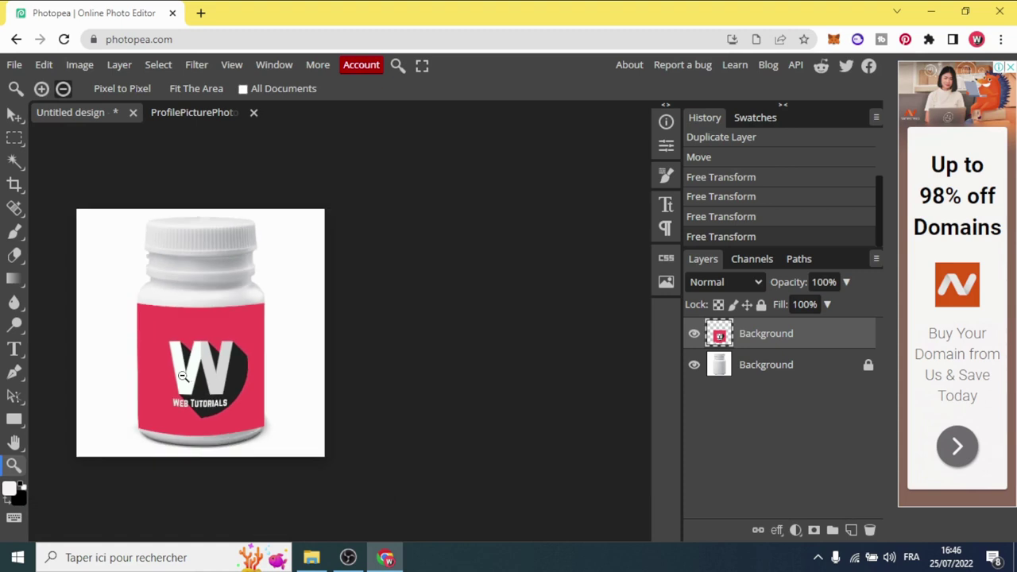
{"action": "left_click", "coordinate": [41, 88]}
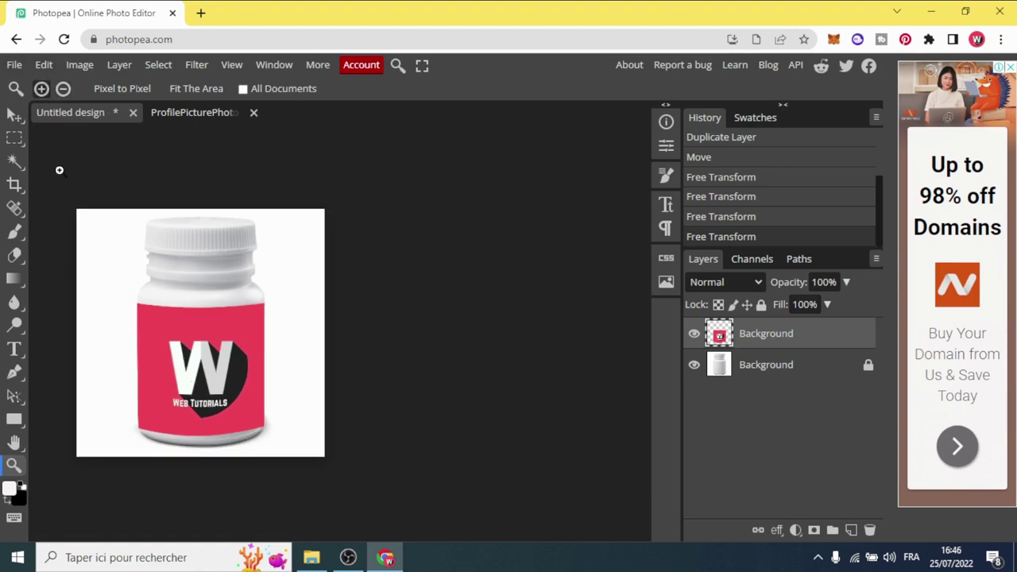
{"action": "left_click", "coordinate": [162, 342]}
{"action": "scroll", "coordinate": [174, 359], "scroll_direction": "down", "scroll_amount": 2}
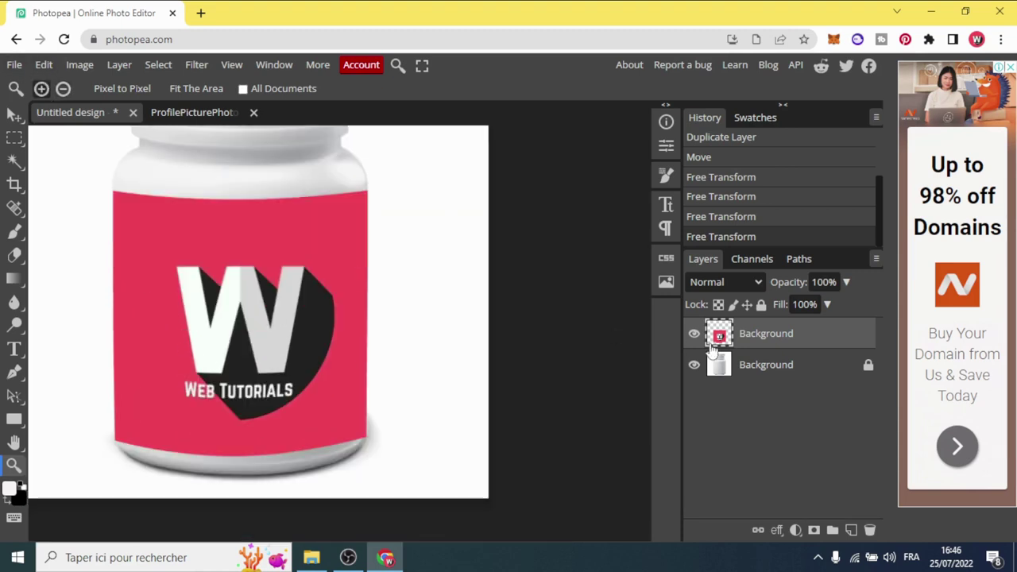
{"action": "left_click", "coordinate": [757, 282]}
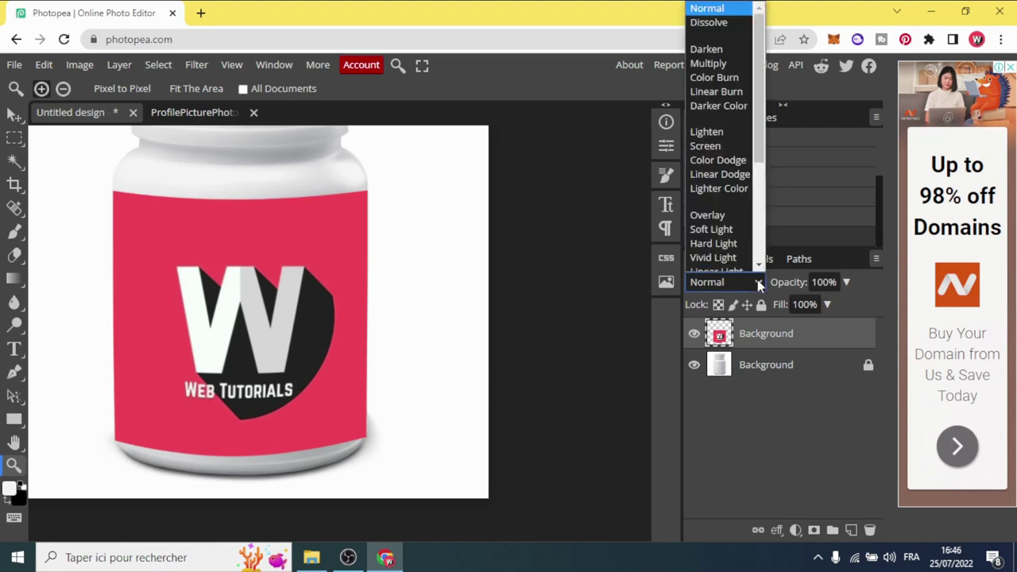
- Set the label layer to Multiply blend and zoom out to see the whole bottle
{"action": "left_click", "coordinate": [707, 63]}
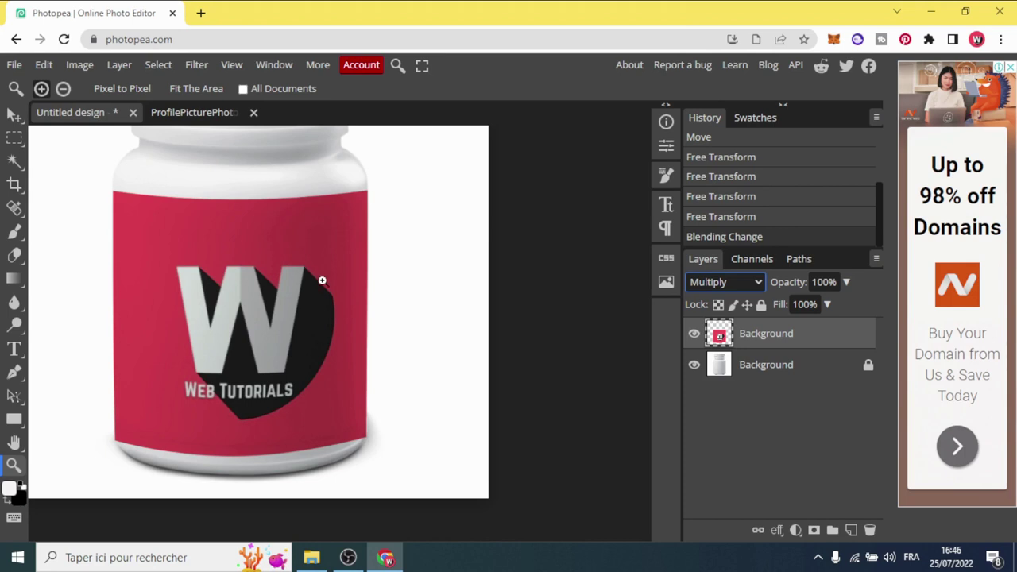
{"action": "left_click", "coordinate": [67, 92]}
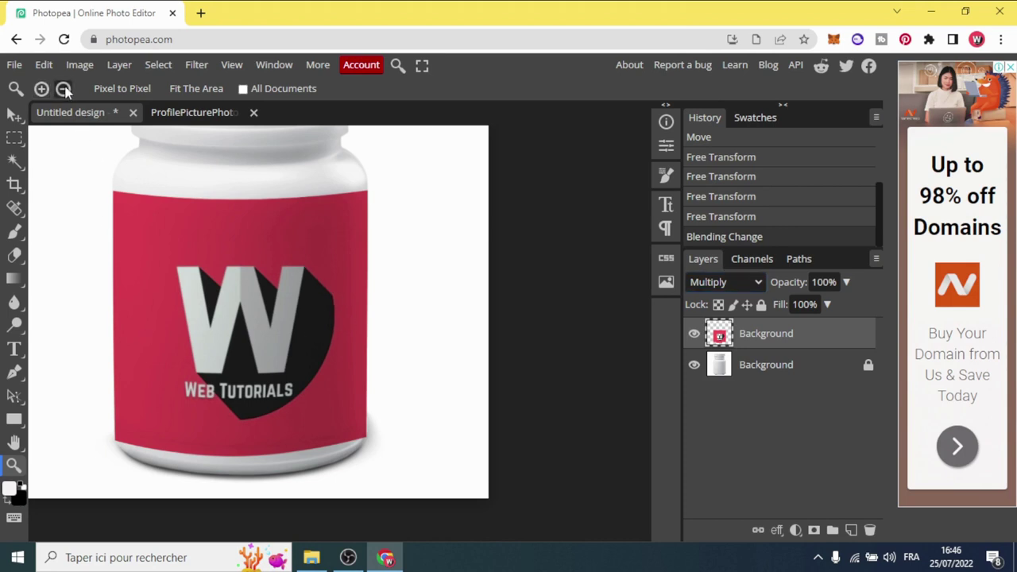
{"action": "left_click", "coordinate": [163, 228]}
{"action": "left_click", "coordinate": [171, 247]}
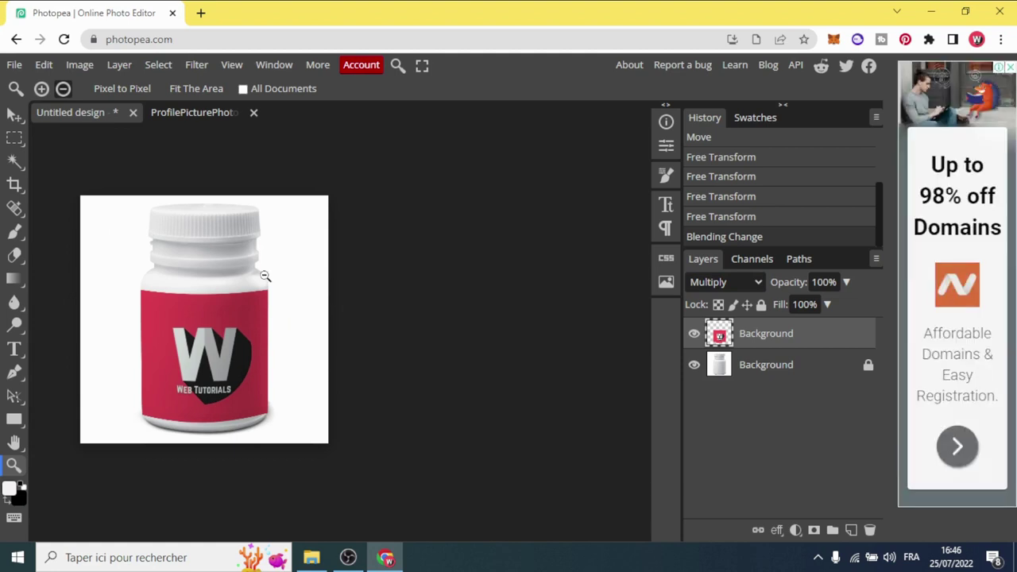
{"action": "left_click", "coordinate": [14, 65]}
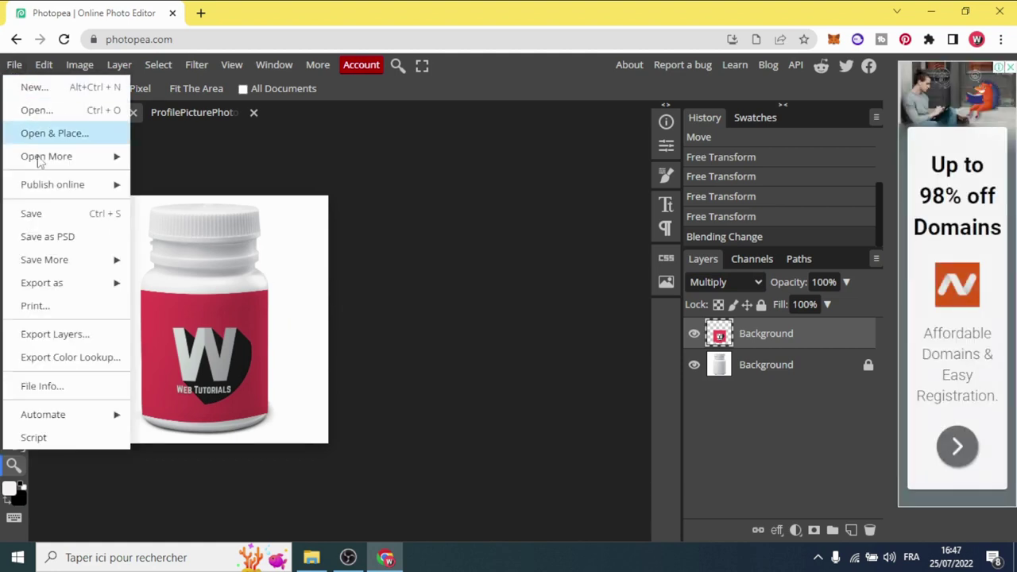
{"action": "mouse_move", "coordinate": [42, 283]}
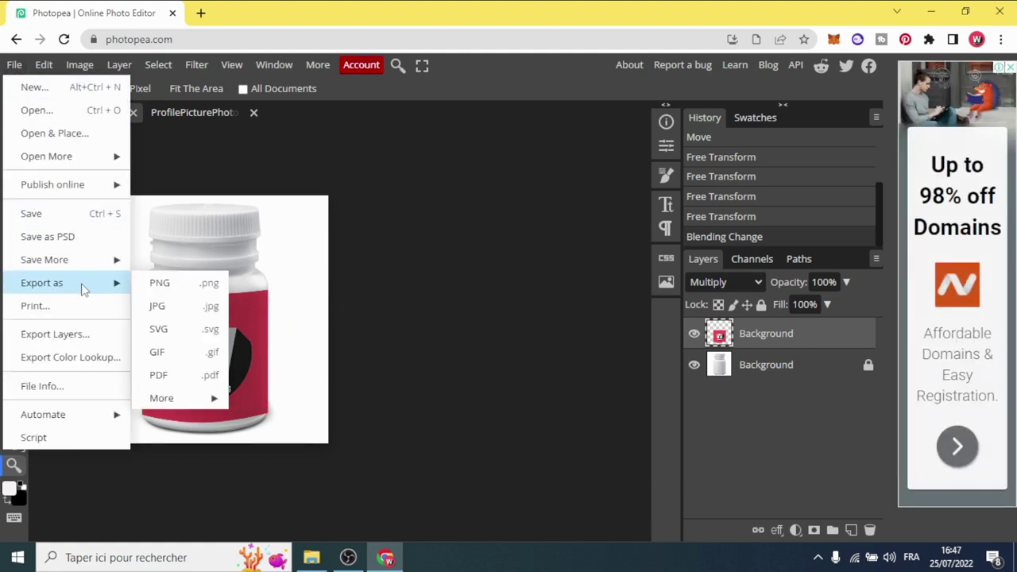
- Export the mockup as PNG at 1000 × 1000 px and 100% quality
{"action": "left_click", "coordinate": [191, 286]}
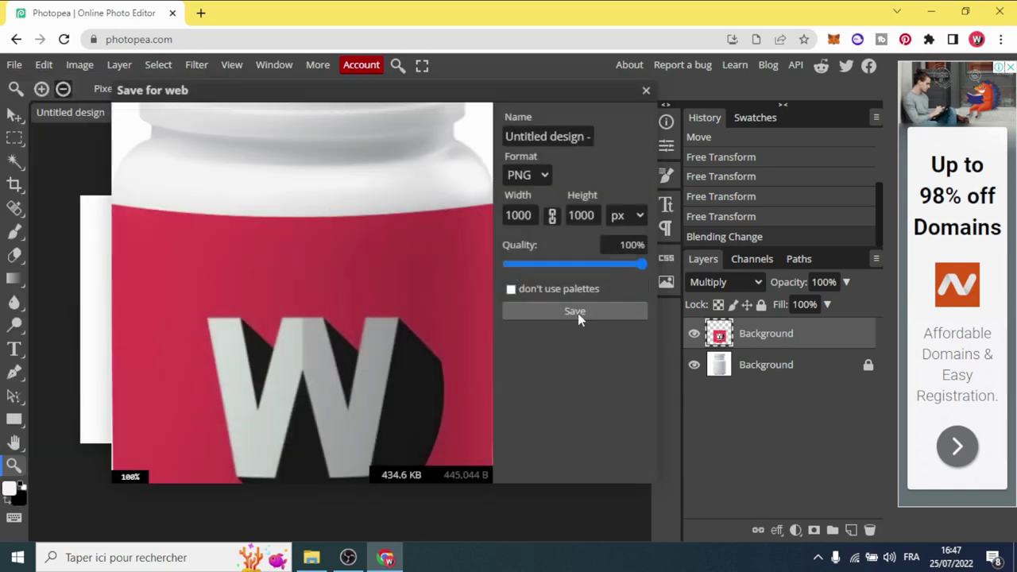